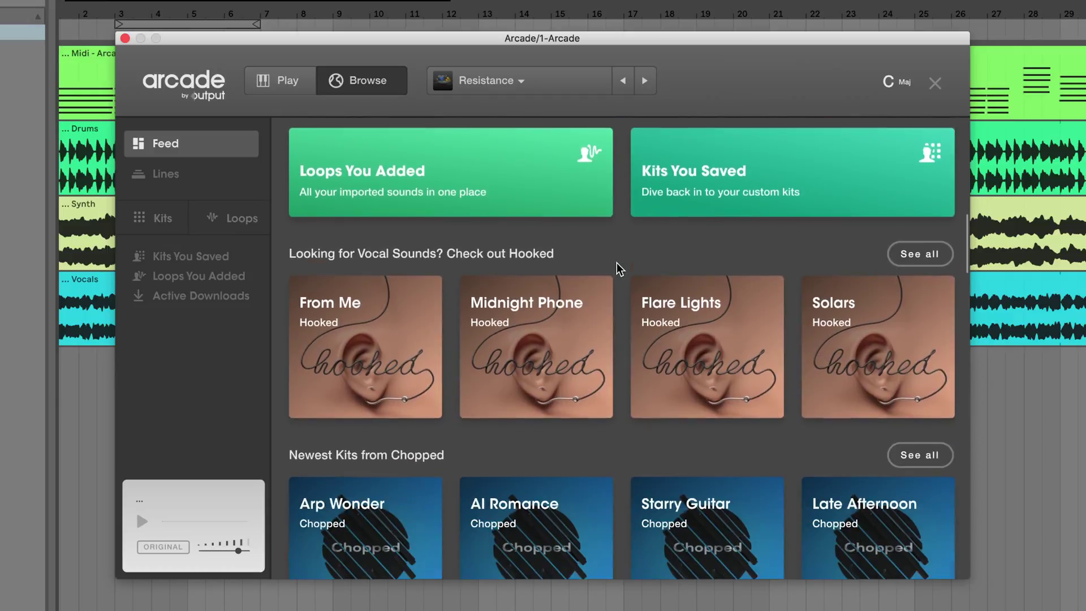
Step: Import Synth.aif, Rhodes.wav, Reese.wav and Guitar.wav into the added loops library
scroll(617, 263, down, 10)
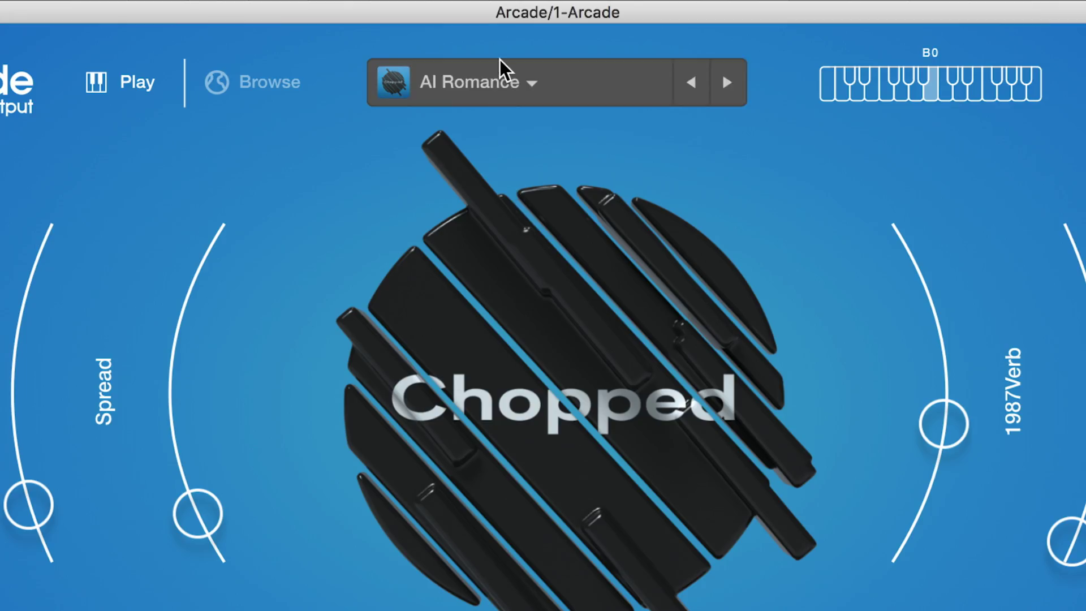
click(508, 71)
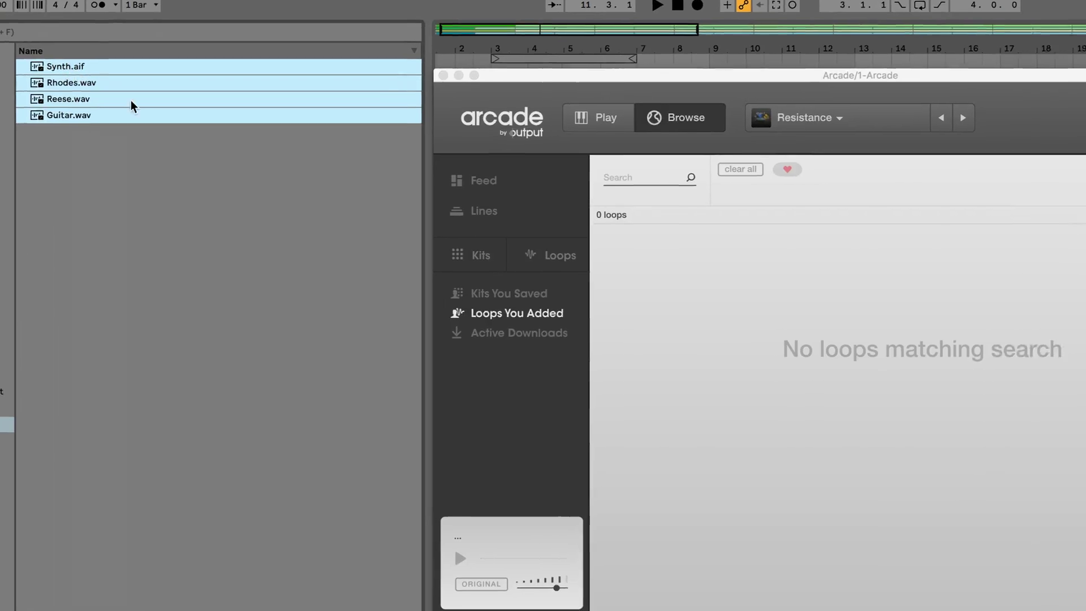
drag(134, 106, 855, 372)
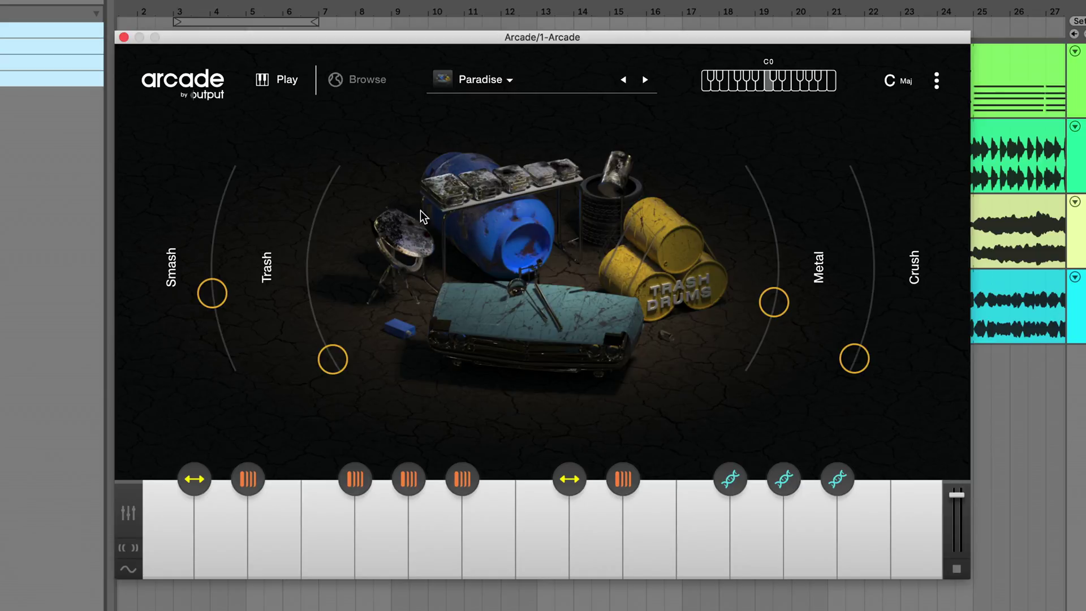
Step: Switch between the play view and the browser and look through the list of lines
click(369, 80)
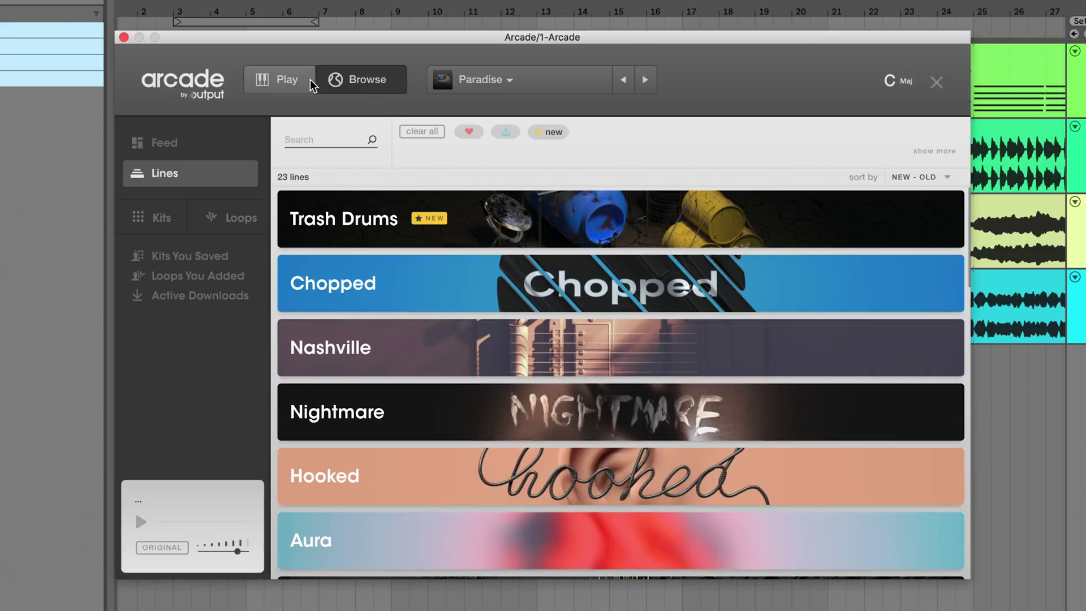
click(297, 82)
click(366, 80)
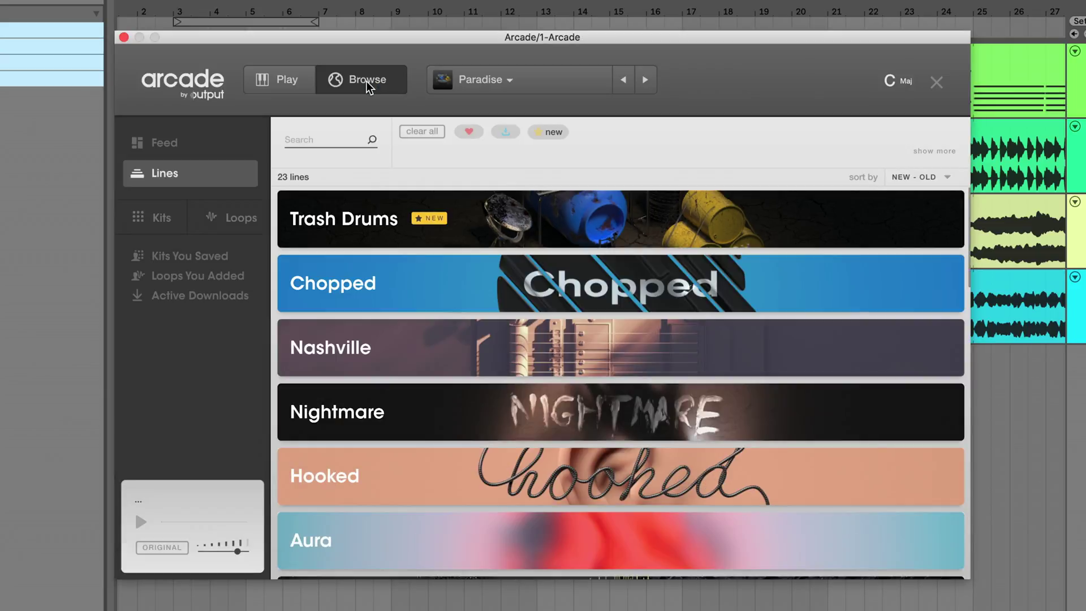
scroll(505, 281, down, 10)
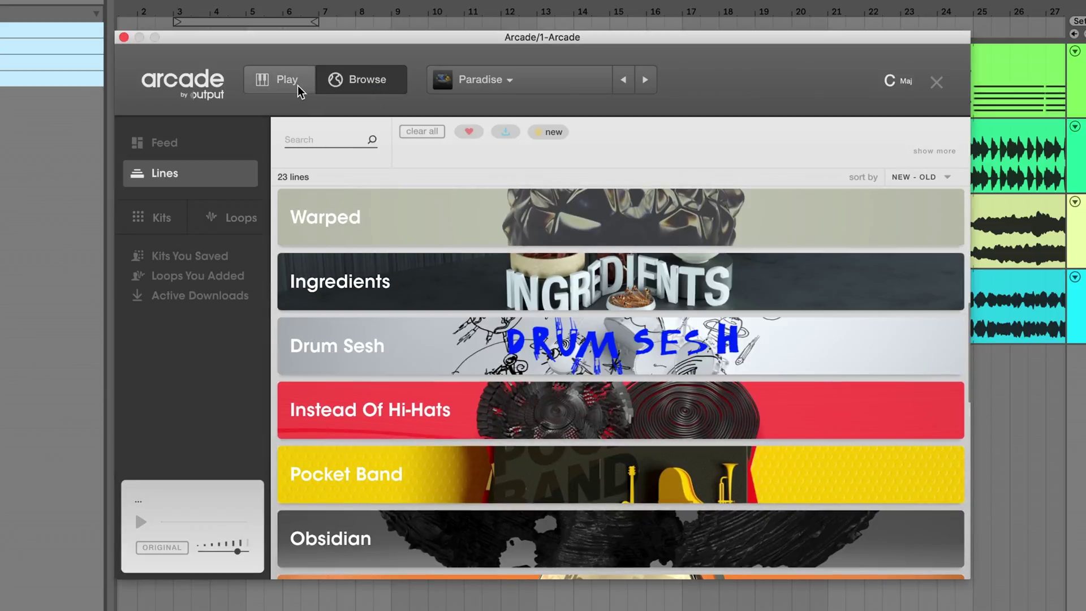
click(297, 86)
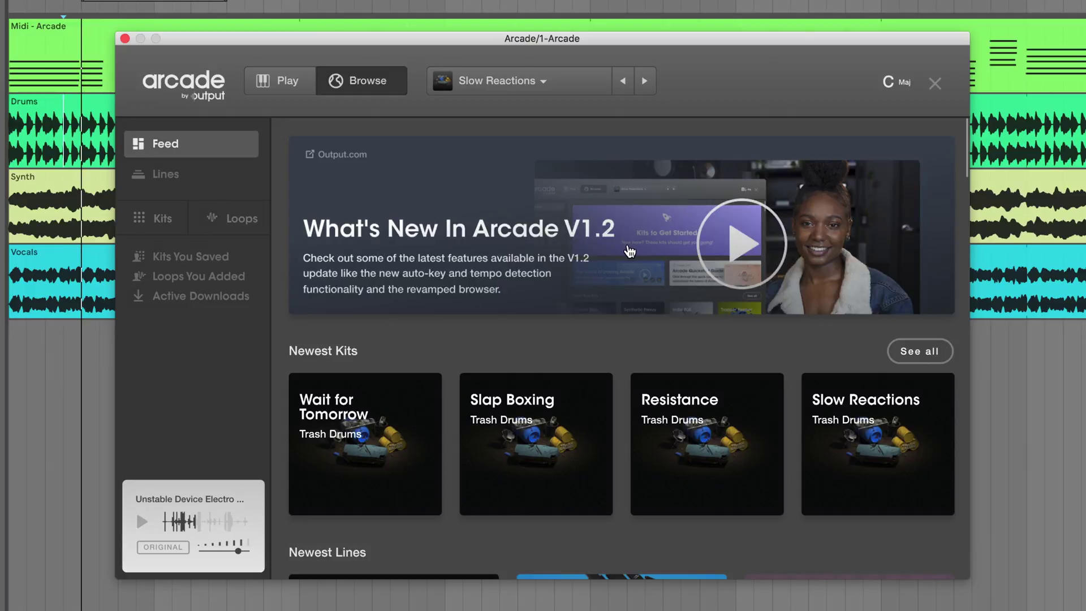
Step: Look through the browser feed and open the Getting Started kit collection
scroll(626, 246, down, 10)
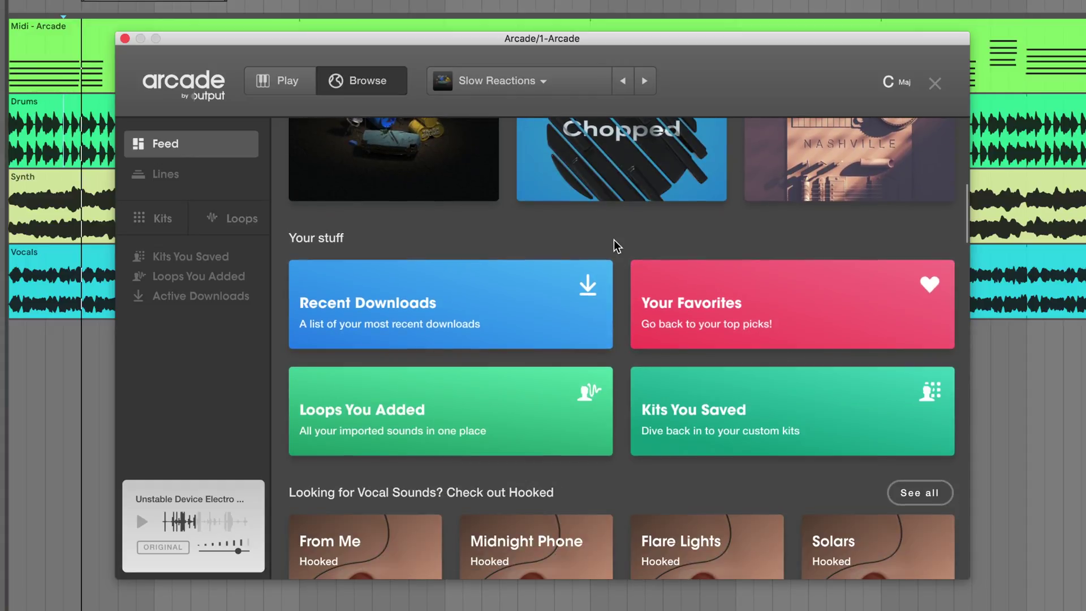
scroll(620, 237, down, 10)
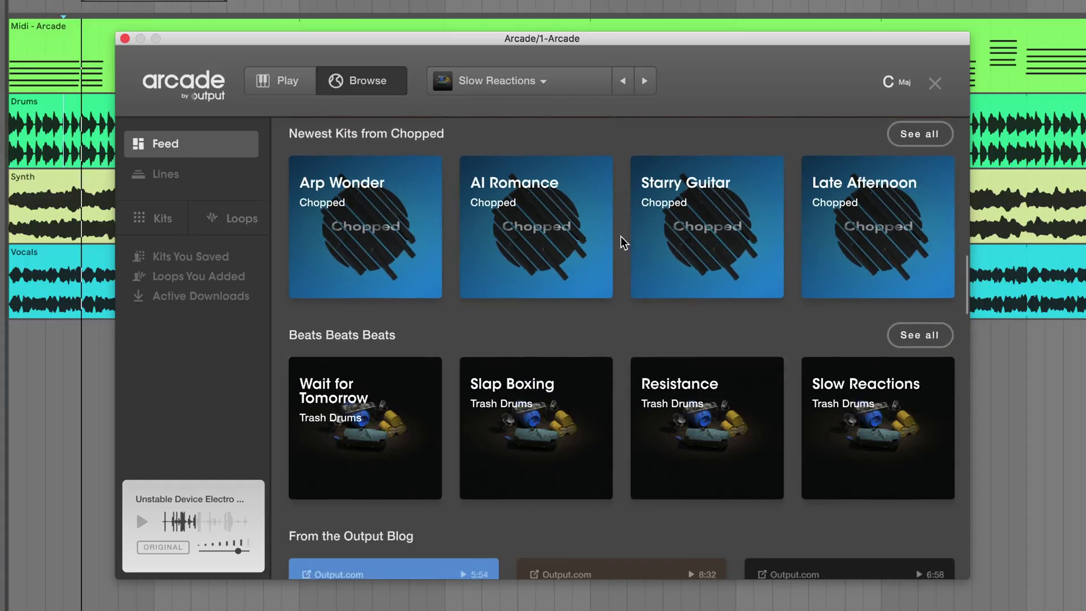
scroll(620, 236, down, 5)
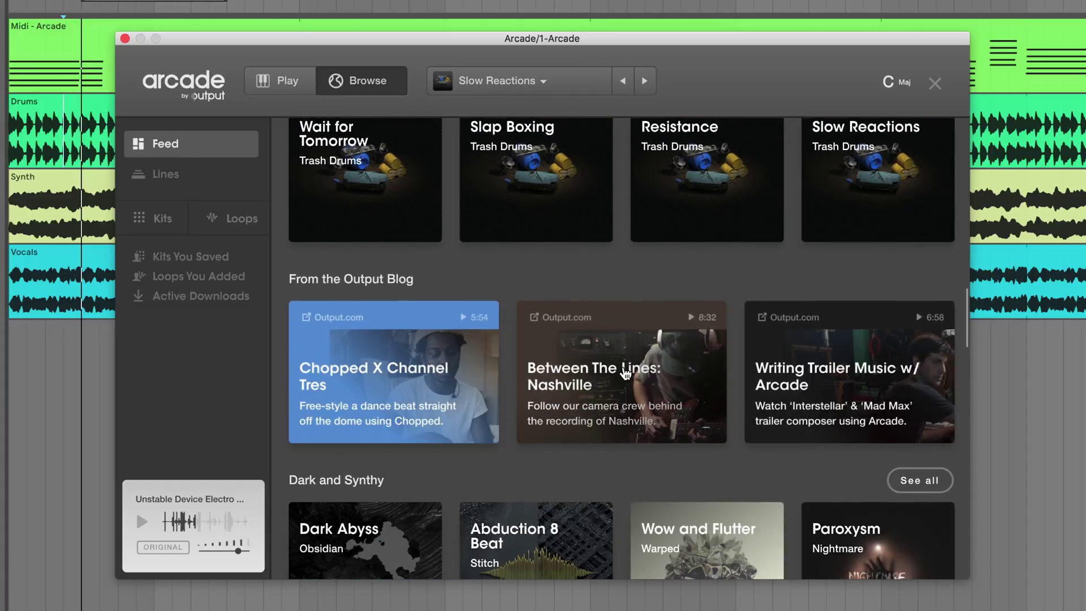
scroll(626, 373, down, 14)
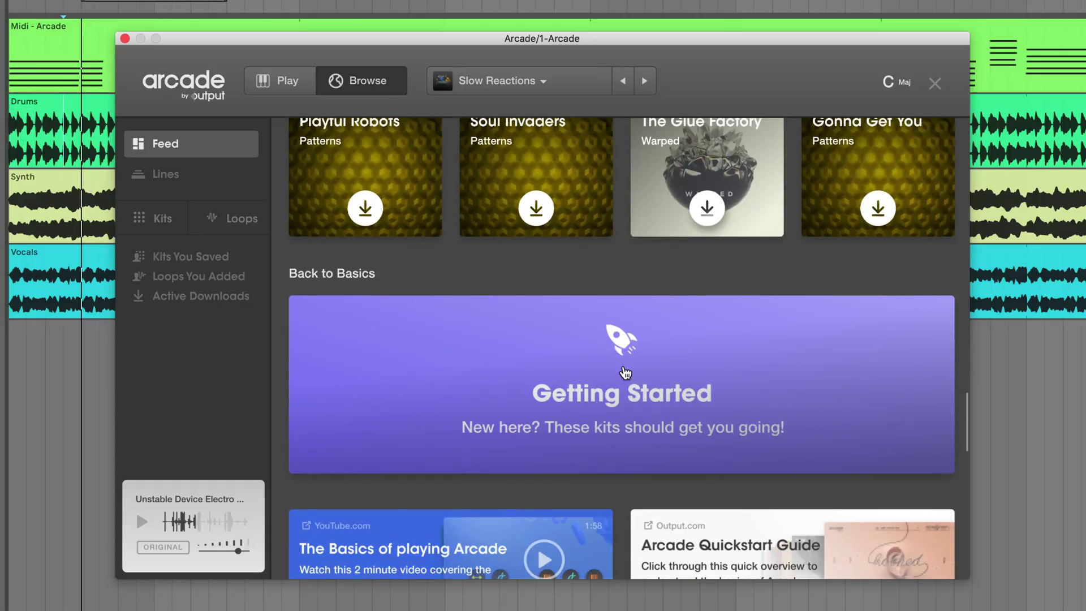
click(626, 373)
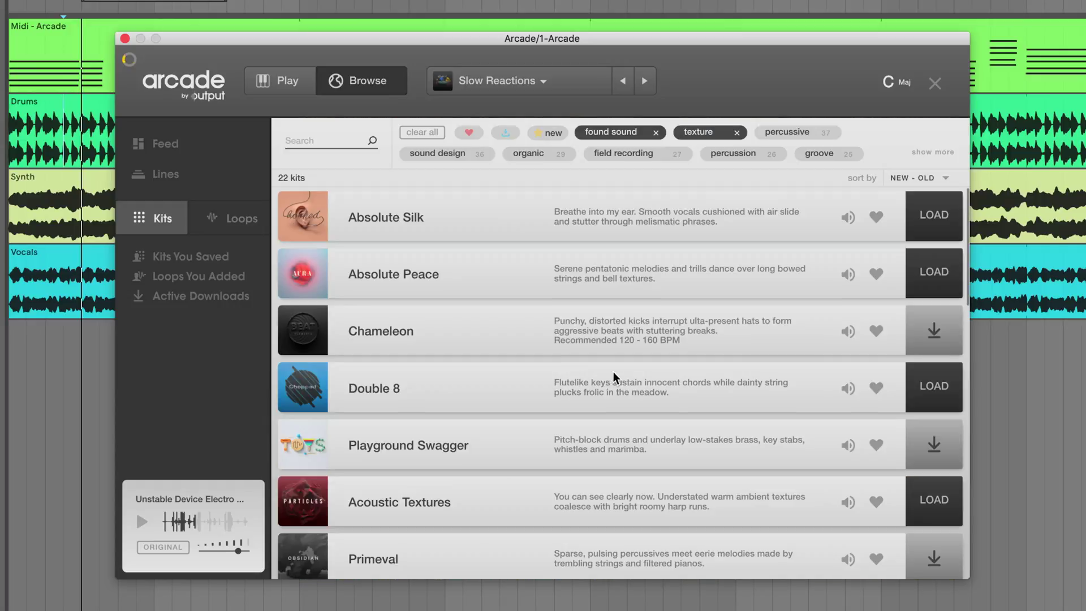
Step: Return to the feed and load the Aerial Mechanics kit from the Found Textures section
click(235, 158)
scroll(613, 355, down, 1)
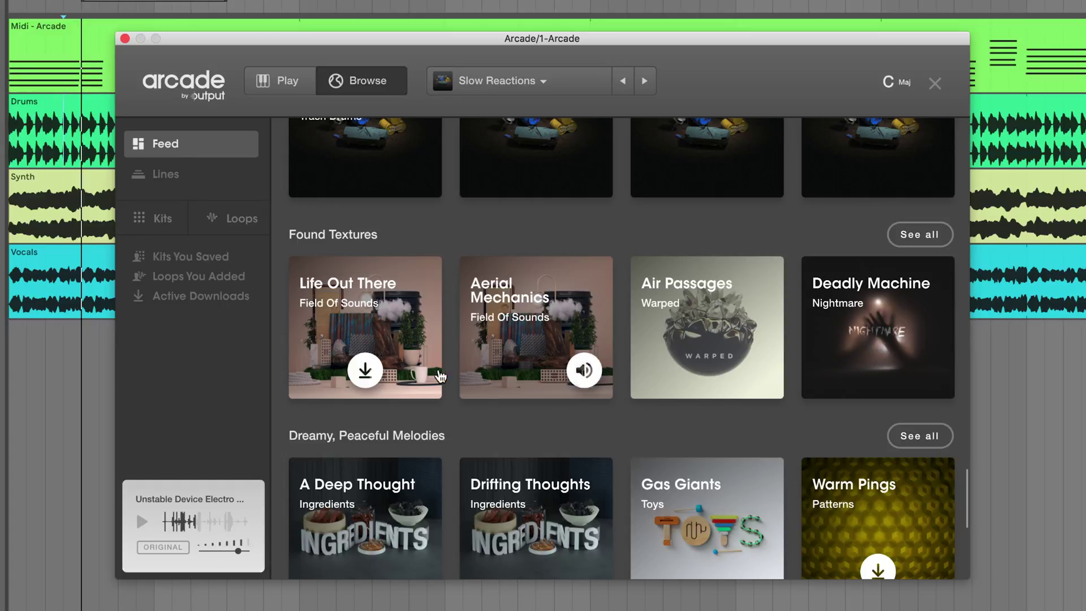
click(500, 304)
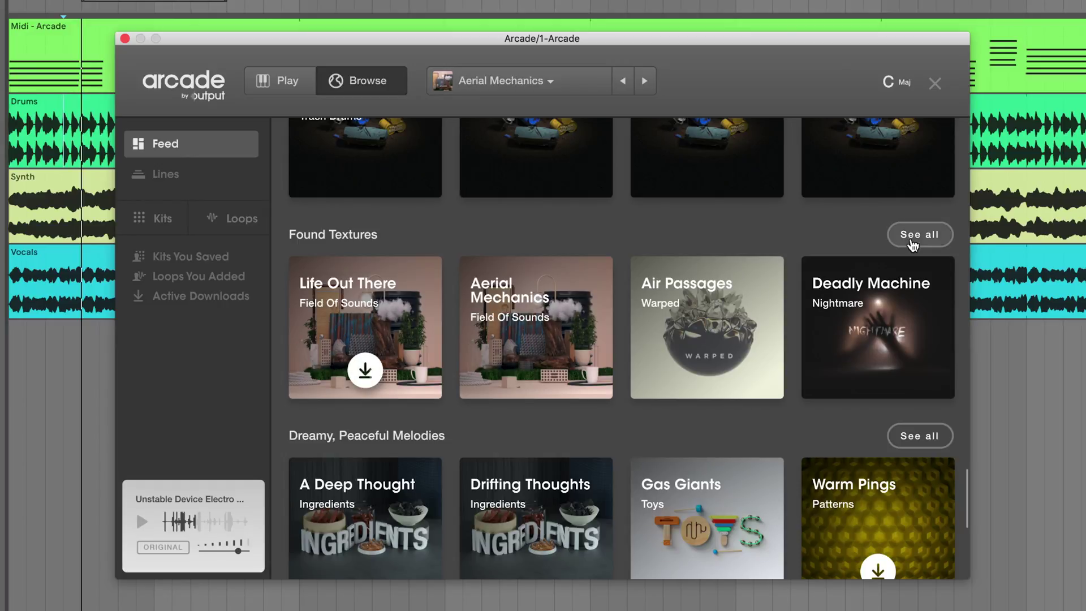
Step: View the complete list of Found Textures kits and return to the feed
click(912, 242)
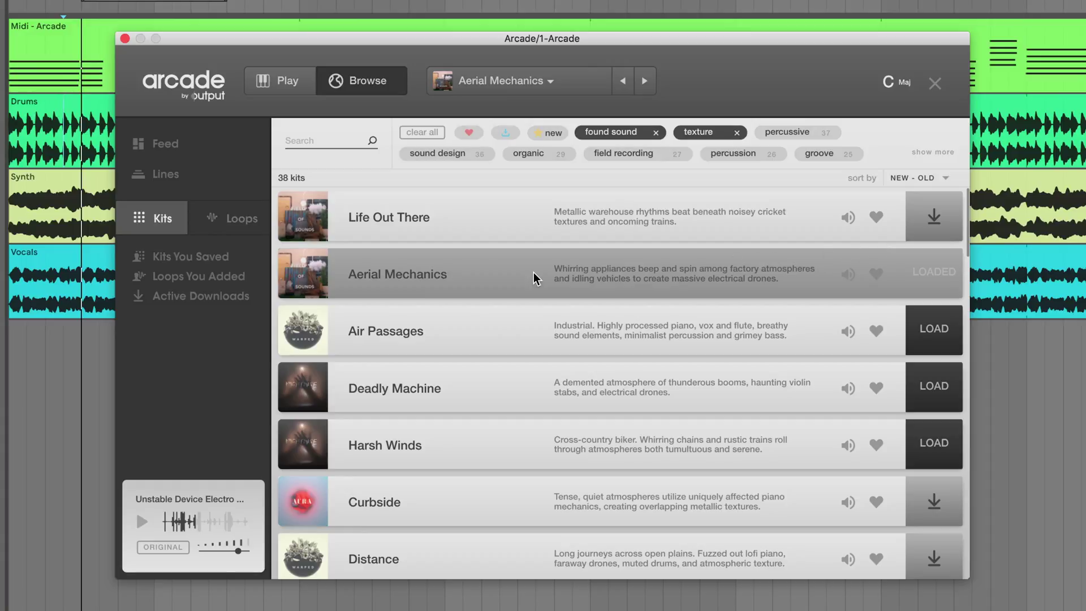
click(246, 145)
scroll(623, 230, down, 5)
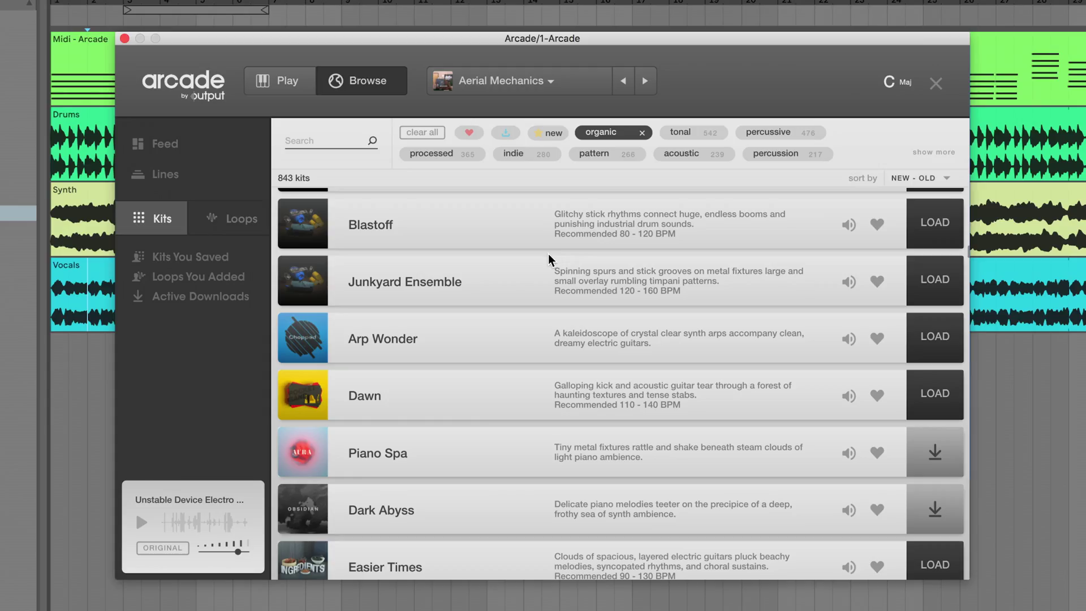
Step: Look through the kits tagged organic
scroll(549, 255, down, 10)
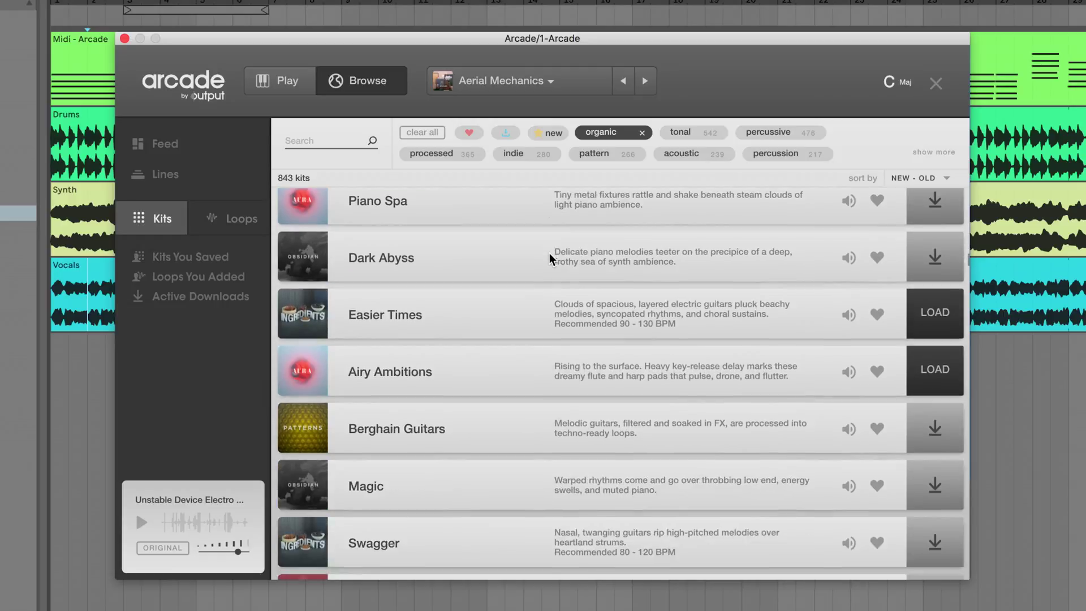
scroll(549, 258, down, 13)
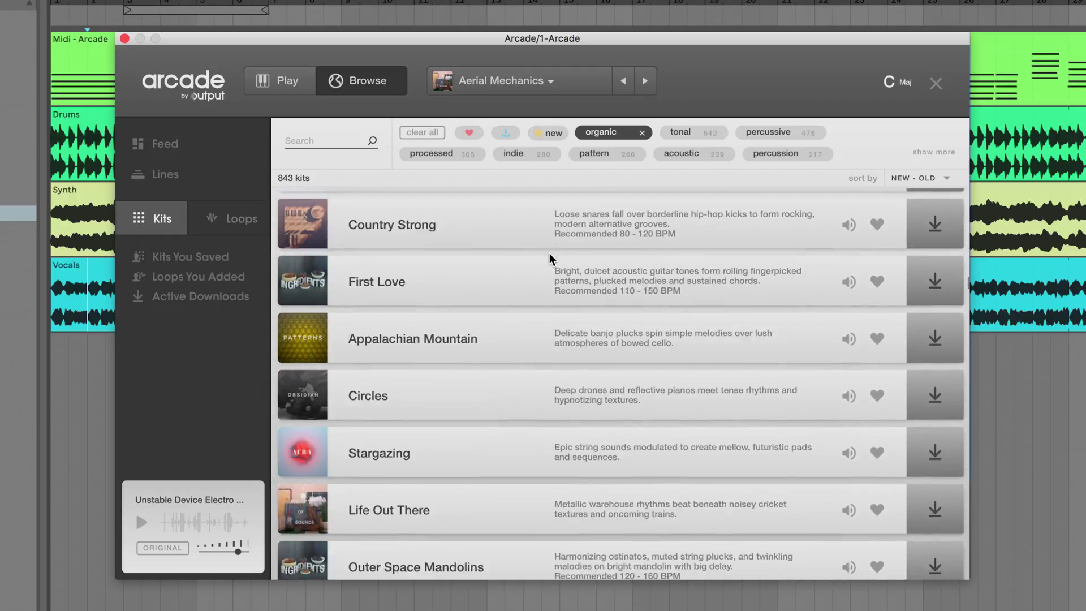
scroll(550, 258, down, 6)
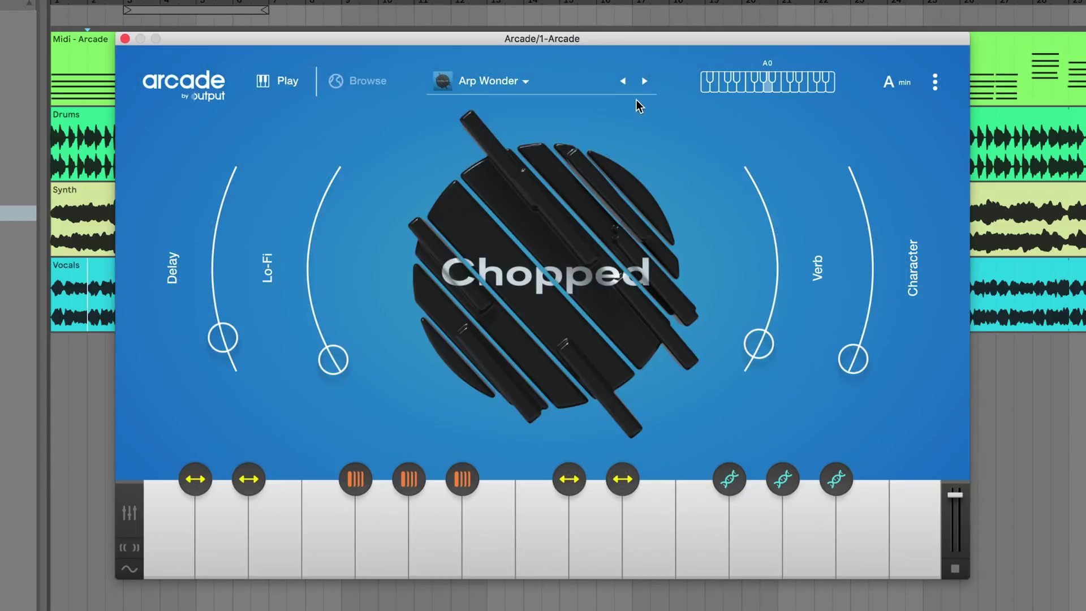
Step: Step forward from Arp Wonder to the Berghain Guitars kit and check the quick list of kits that follow it
click(645, 83)
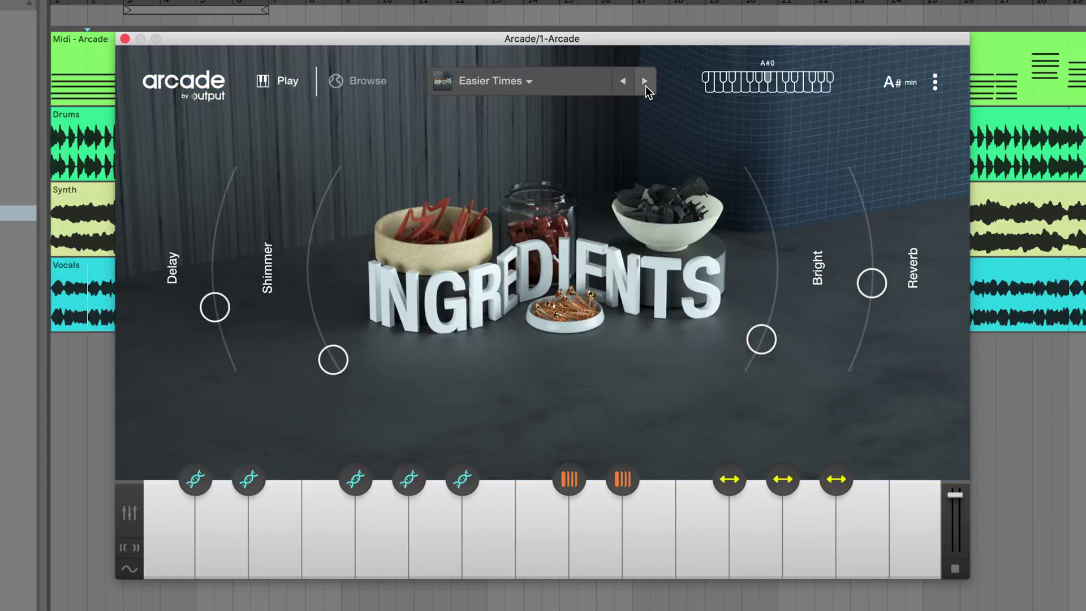
click(645, 82)
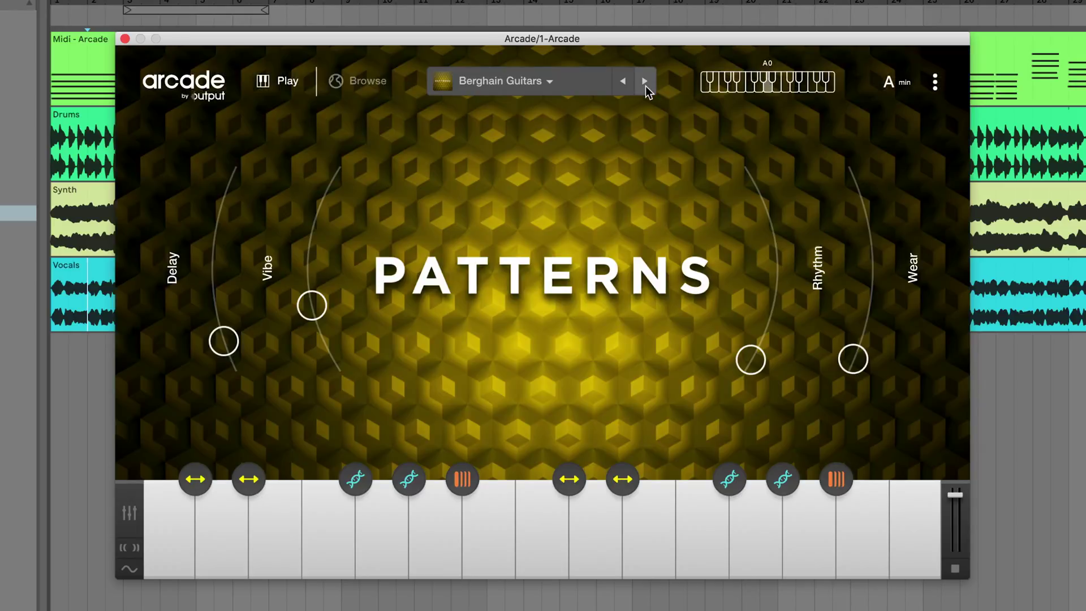
click(569, 86)
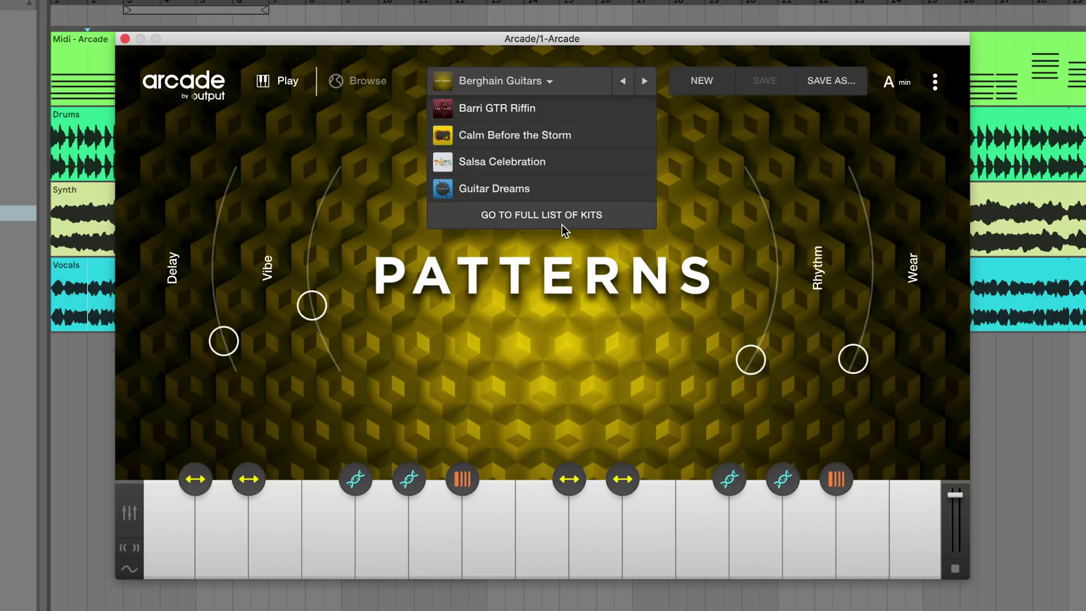
click(553, 264)
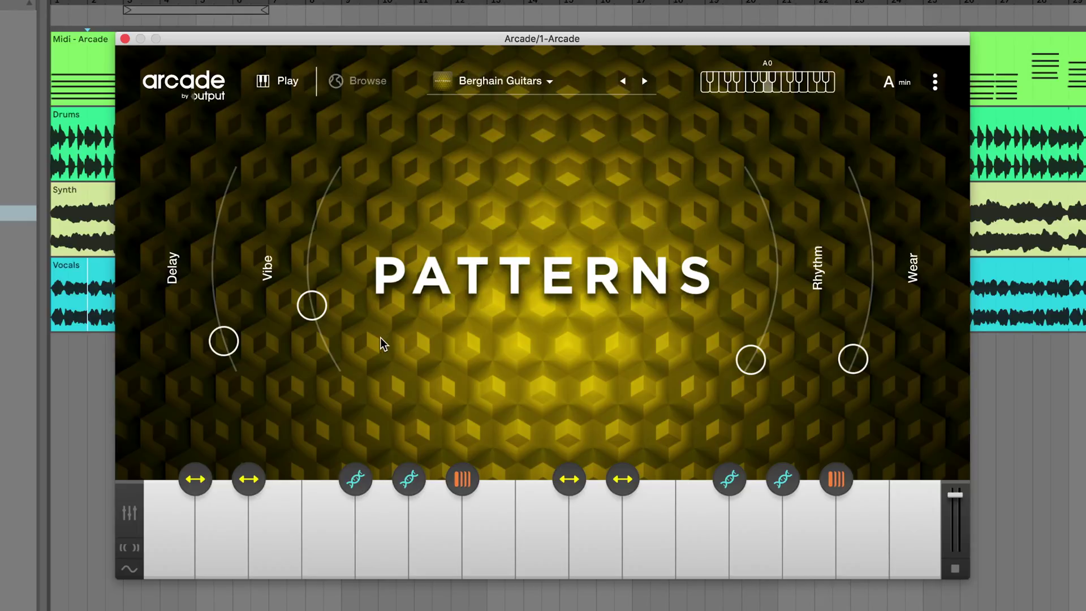
Step: Step back through the kits to Arp Wonder while viewing the mixer and the macro overview
click(129, 512)
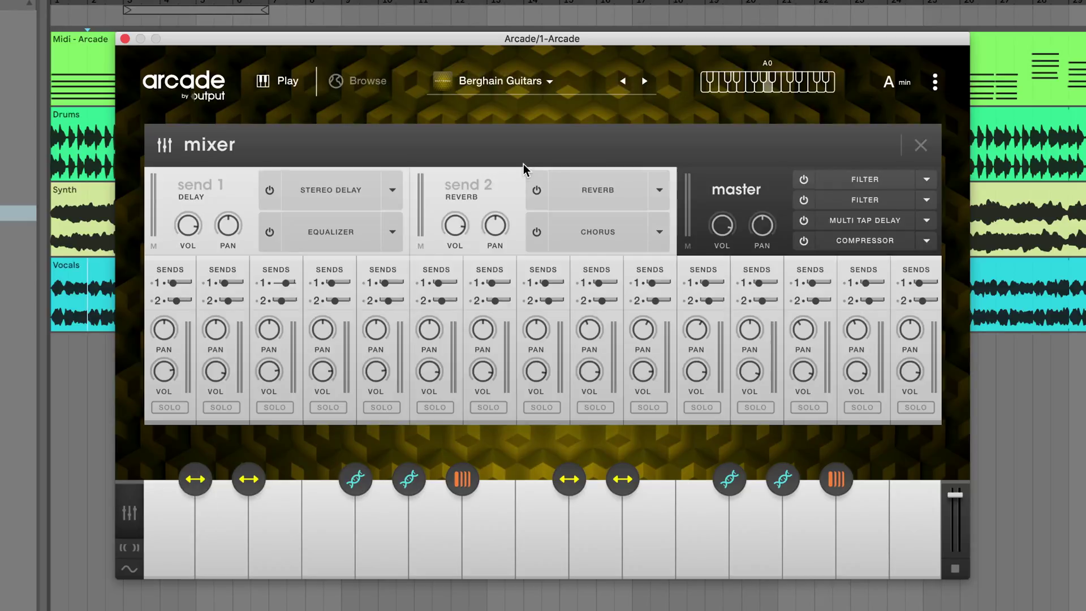
click(621, 82)
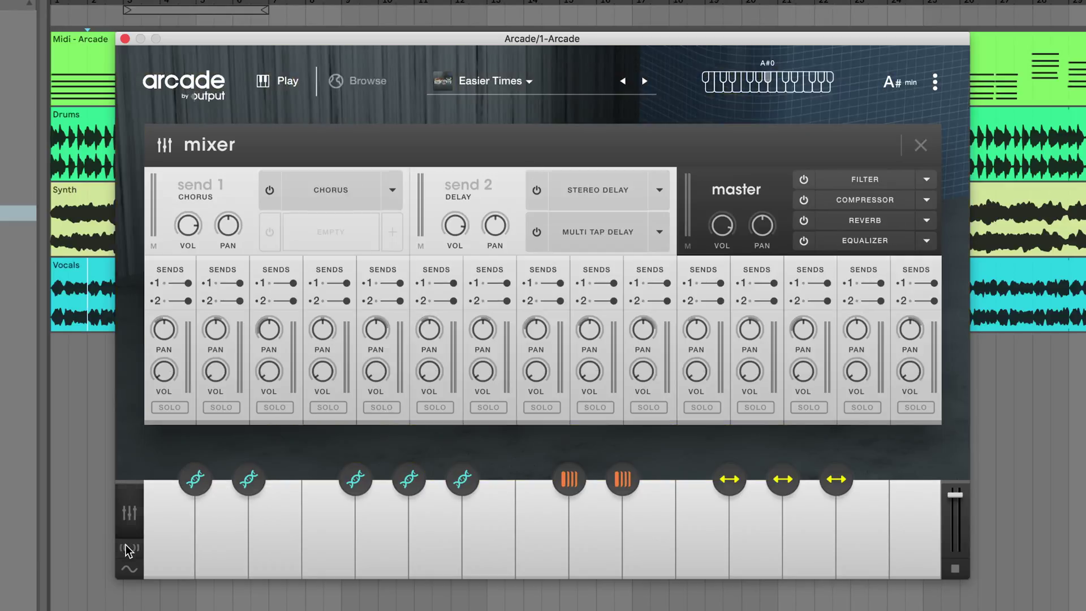
click(130, 547)
click(621, 81)
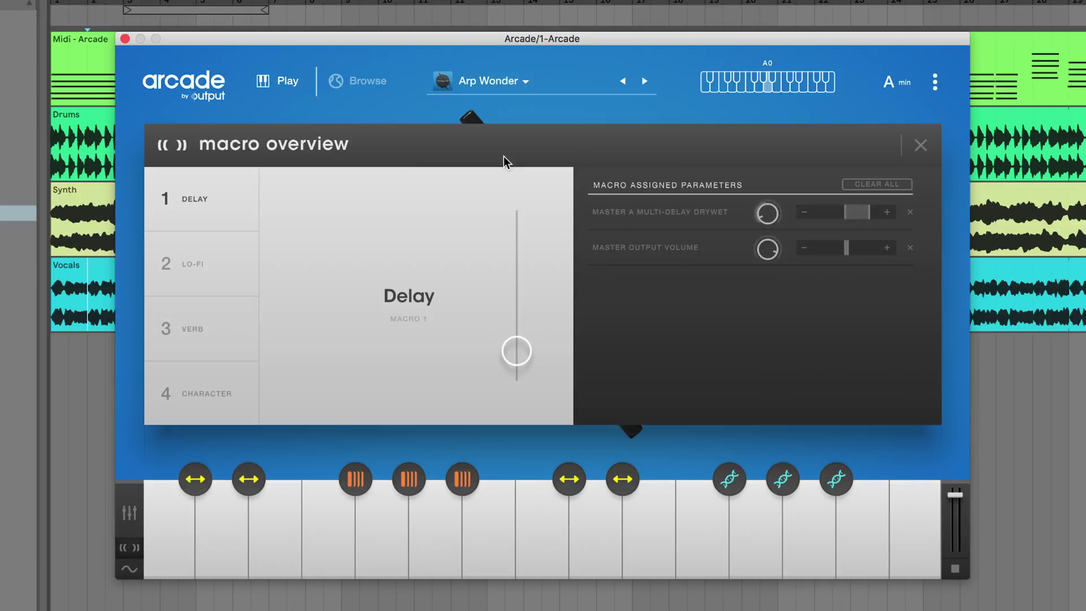
Step: Open the modulation overview and step forward through the kits to Barri GTR Riffin
click(133, 569)
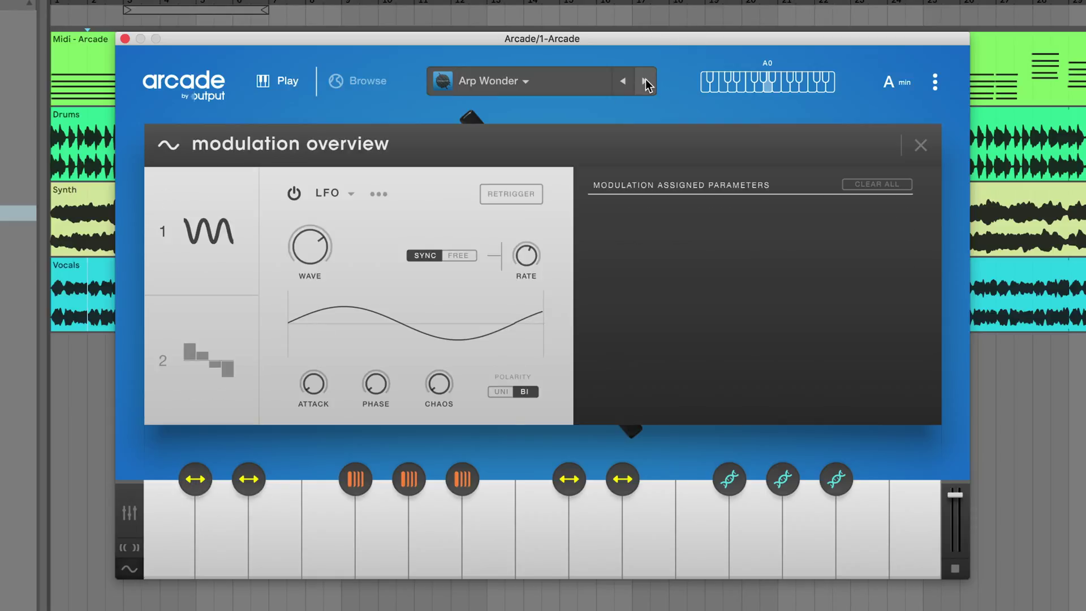
click(645, 82)
click(646, 81)
click(646, 81)
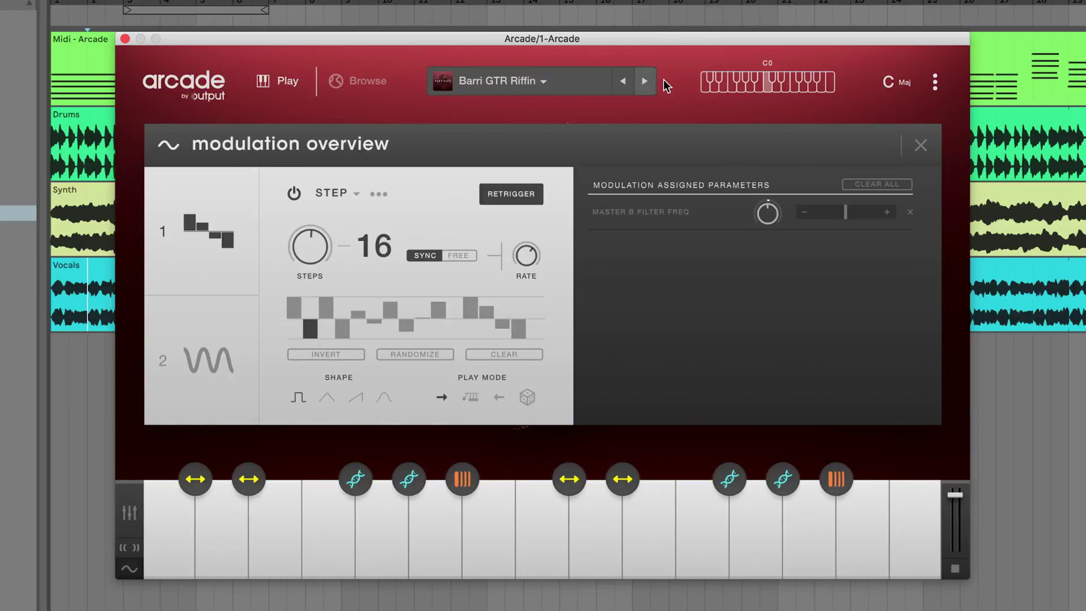
Step: Load the Salsa Celebration kit from the quick kit list and open the Chopped line from the Guitar Dreams entry
click(538, 74)
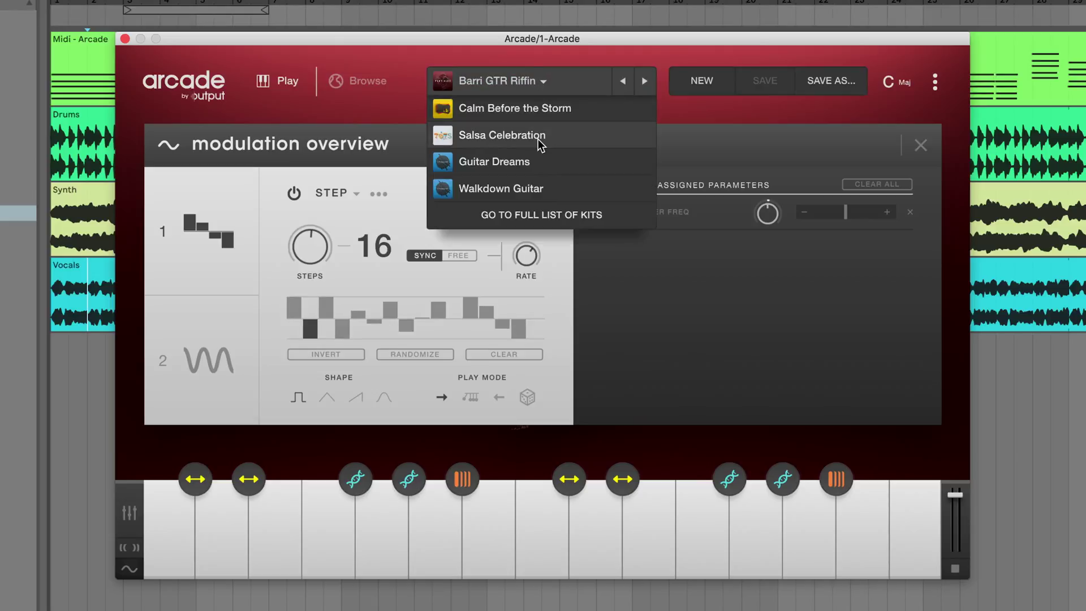
click(538, 138)
click(519, 81)
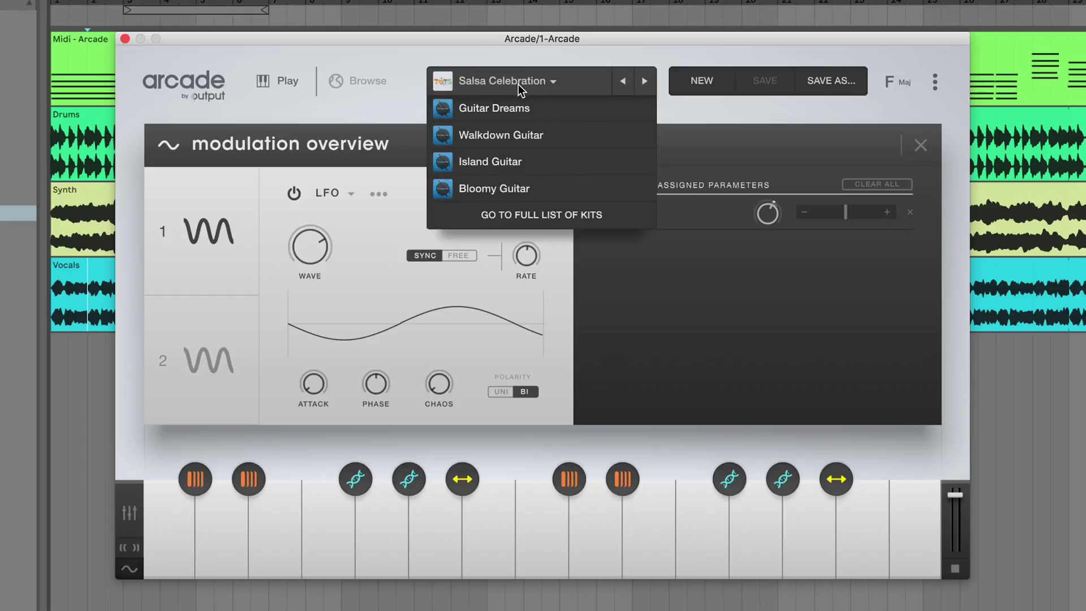
click(443, 112)
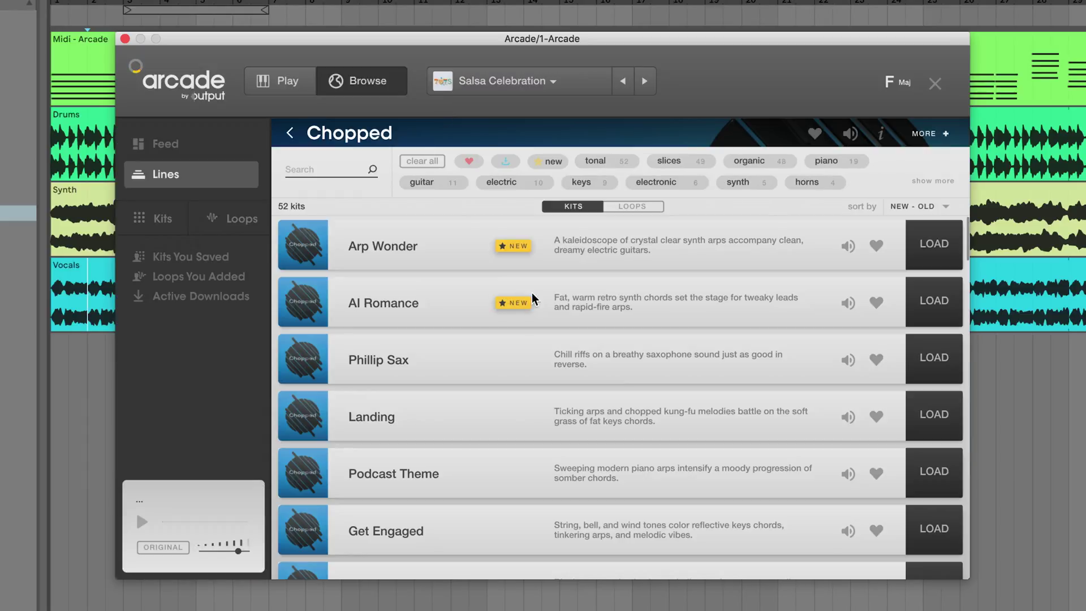
Step: Go to the full list of kits from the quick kit list and look through the guitar kits
click(547, 82)
click(536, 216)
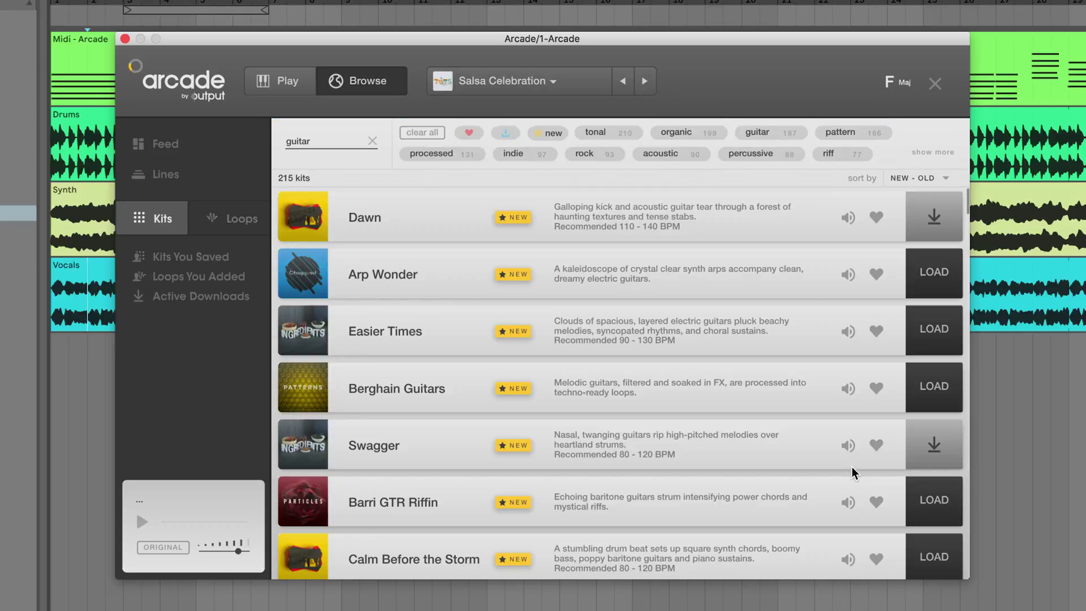
scroll(852, 467, down, 4)
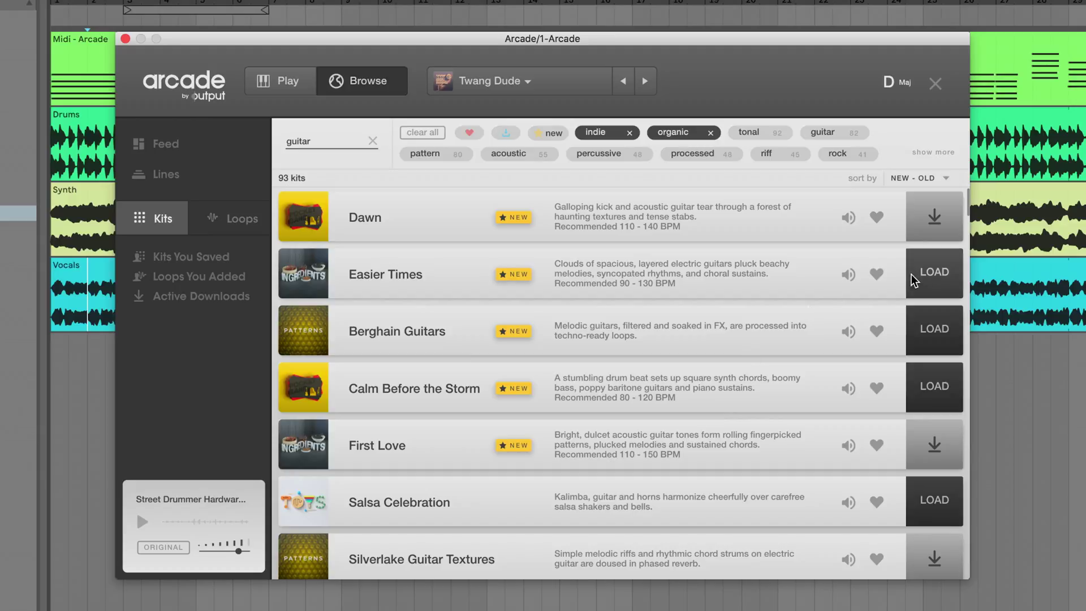
Step: Load the Easier Times kit from the filtered guitar results and open the quick list of kits that follow it
click(918, 273)
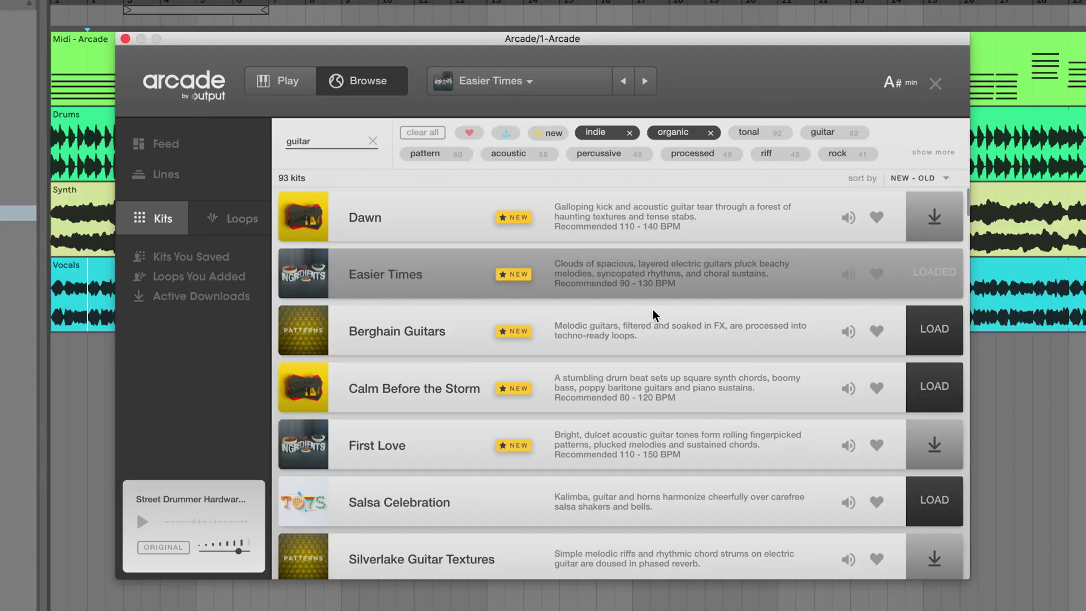
click(546, 81)
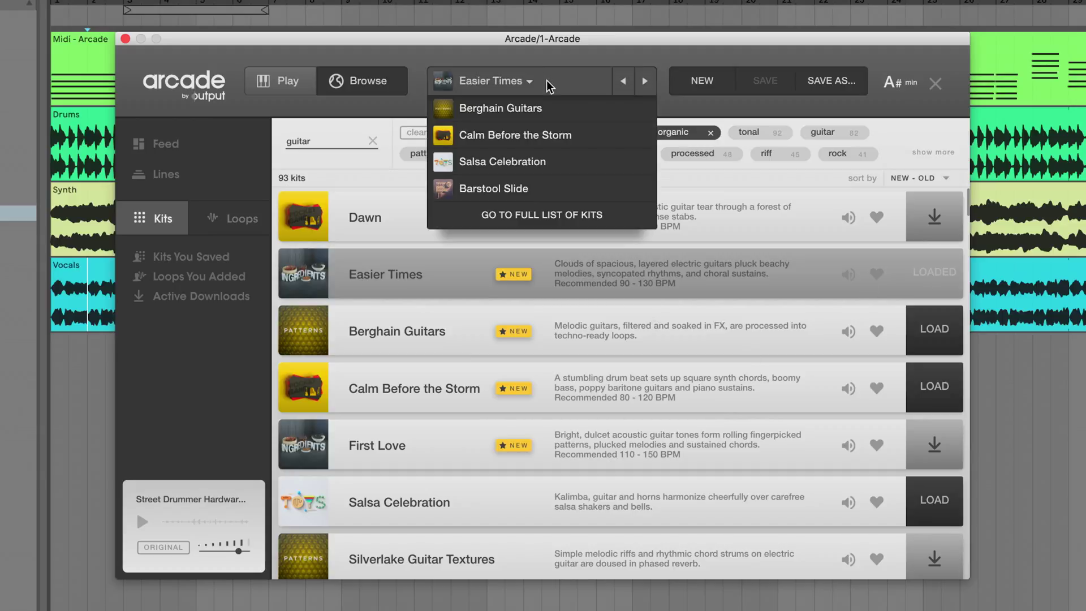
Step: Go back to the full list of kits from the Easier Times quick kit list and reopen the quick list
click(541, 81)
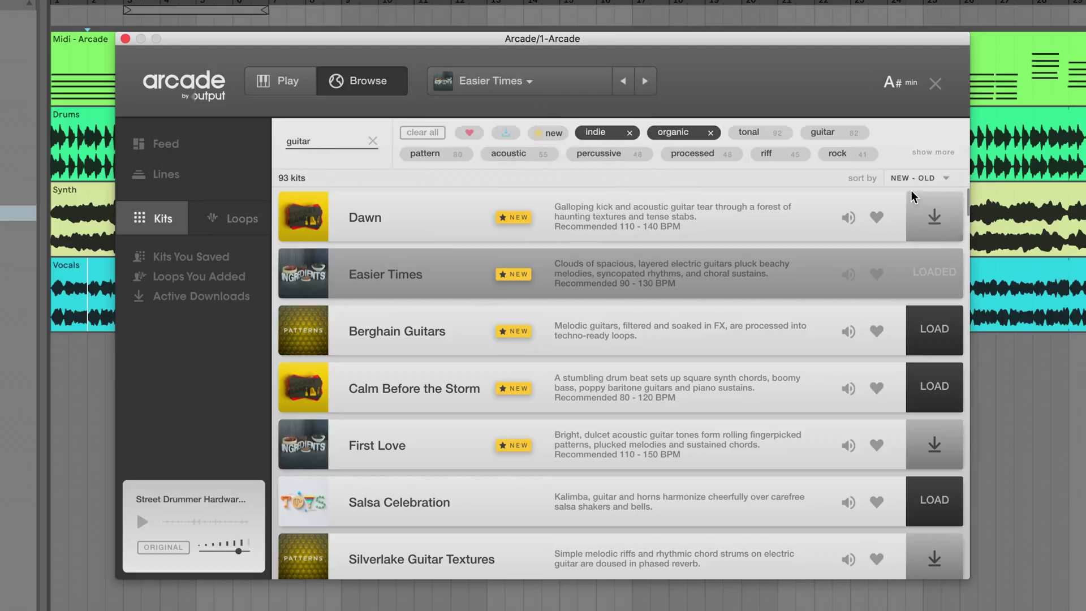
click(520, 88)
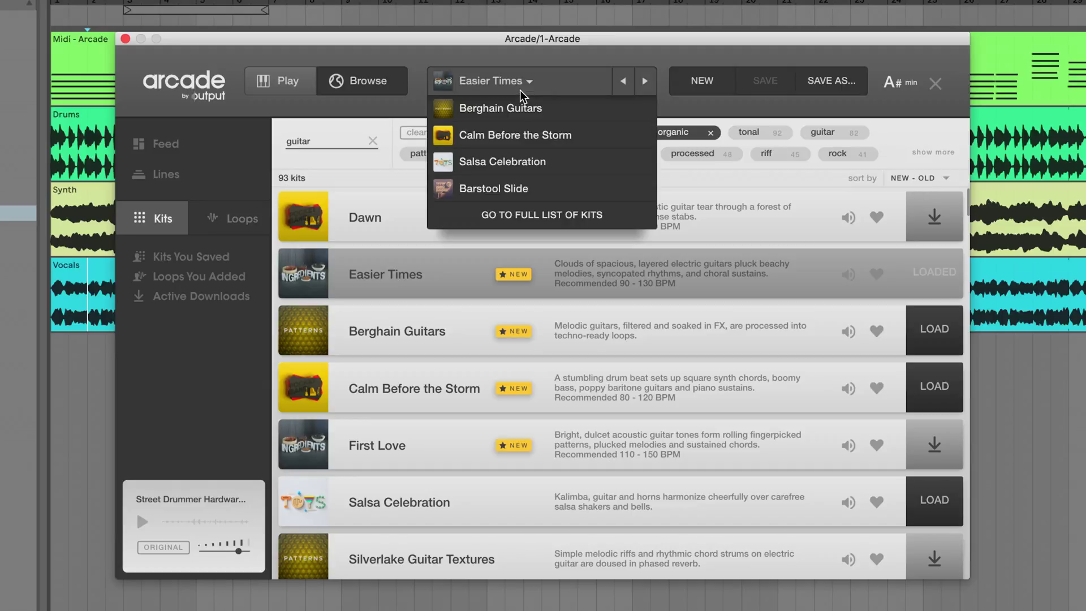
click(526, 215)
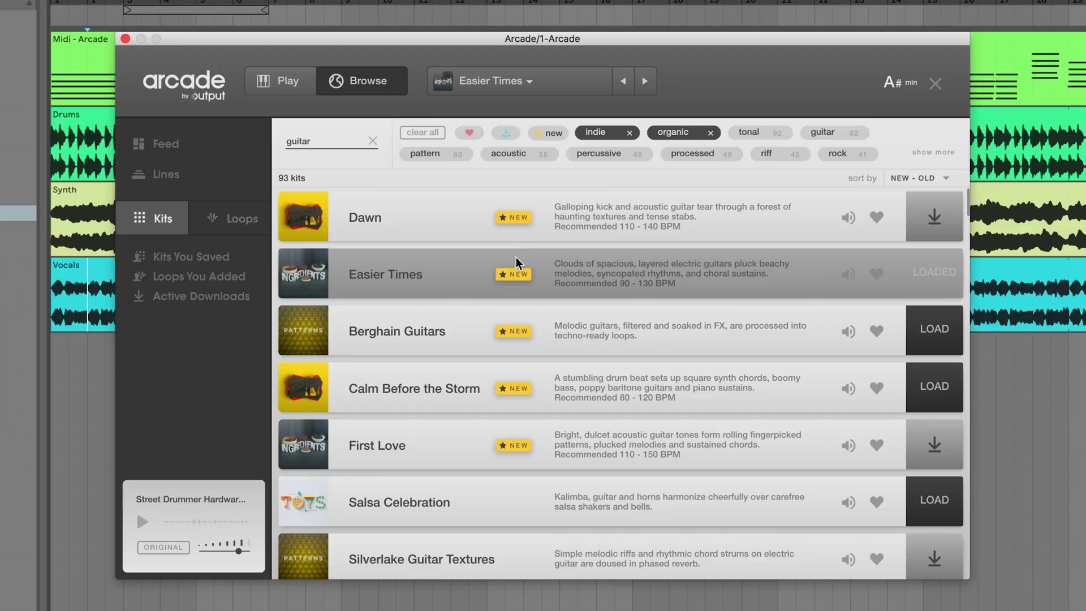
click(513, 86)
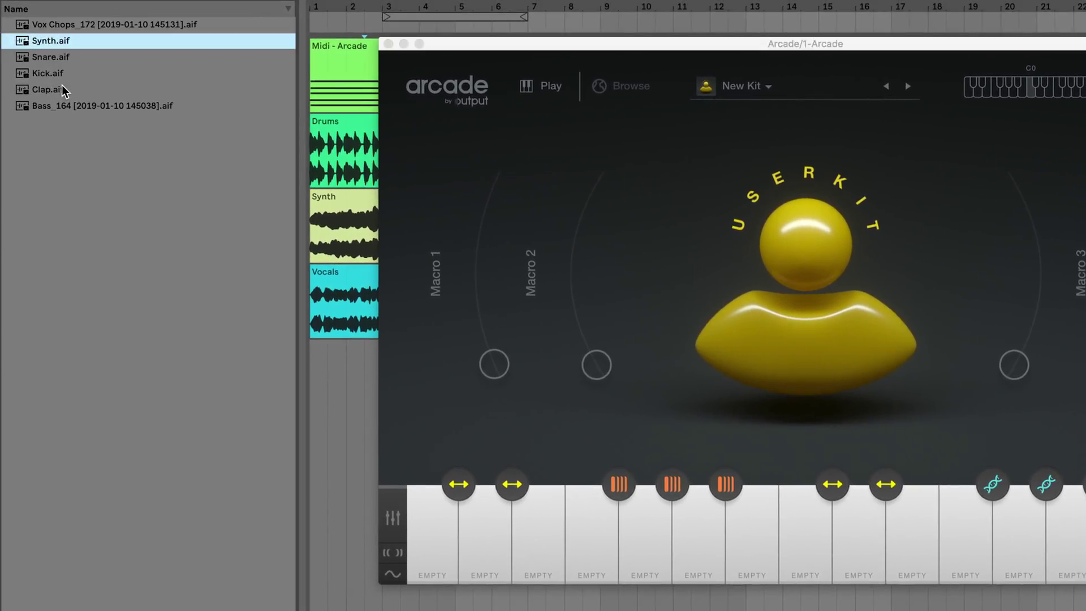
Step: Add Synth.aif, Snare.aif, Kick.aif and Clap.aif from the Loops folder together onto the new user kit's first four keys
shift+click(62, 85)
drag(43, 40, 436, 532)
drag(172, 528, 173, 527)
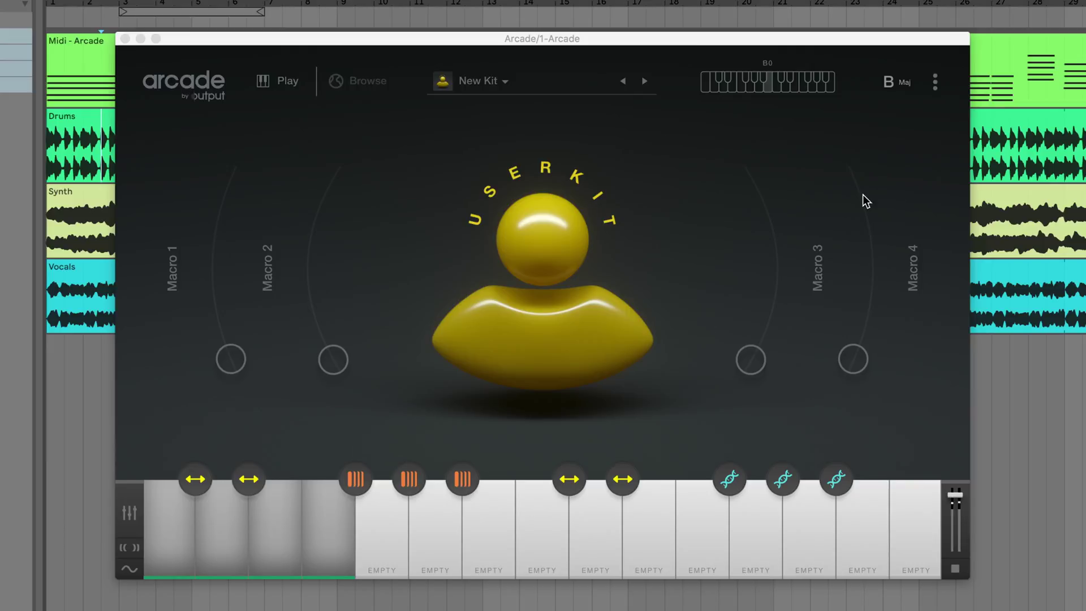
Step: Set the kit's session key to A major and try different project tempos in Live, including 82 BPM
click(890, 82)
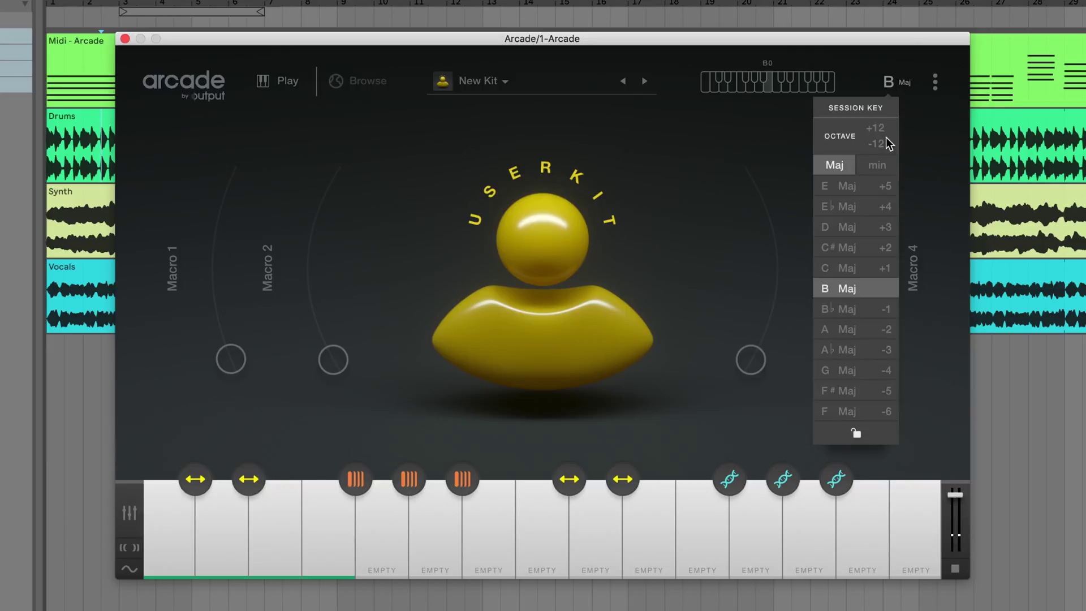
click(862, 330)
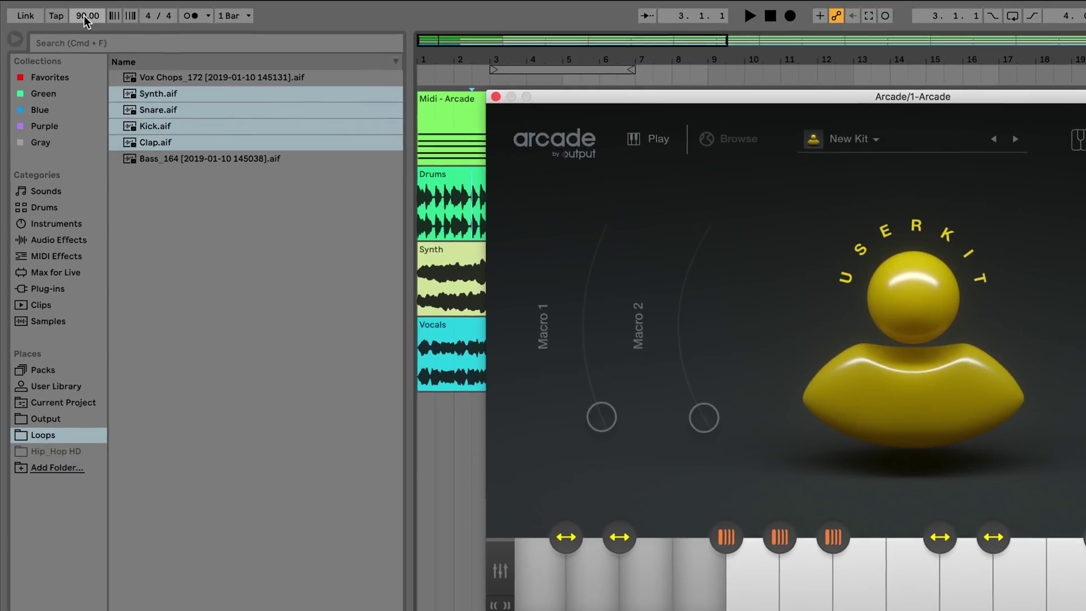
drag(85, 20, 85, 29)
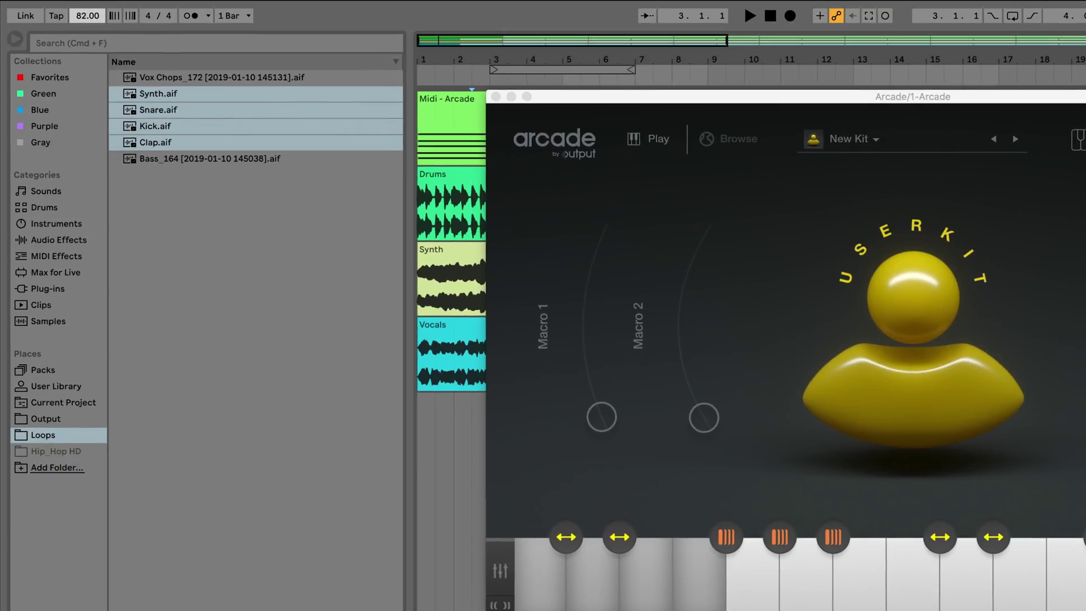
drag(88, 26, 87, 22)
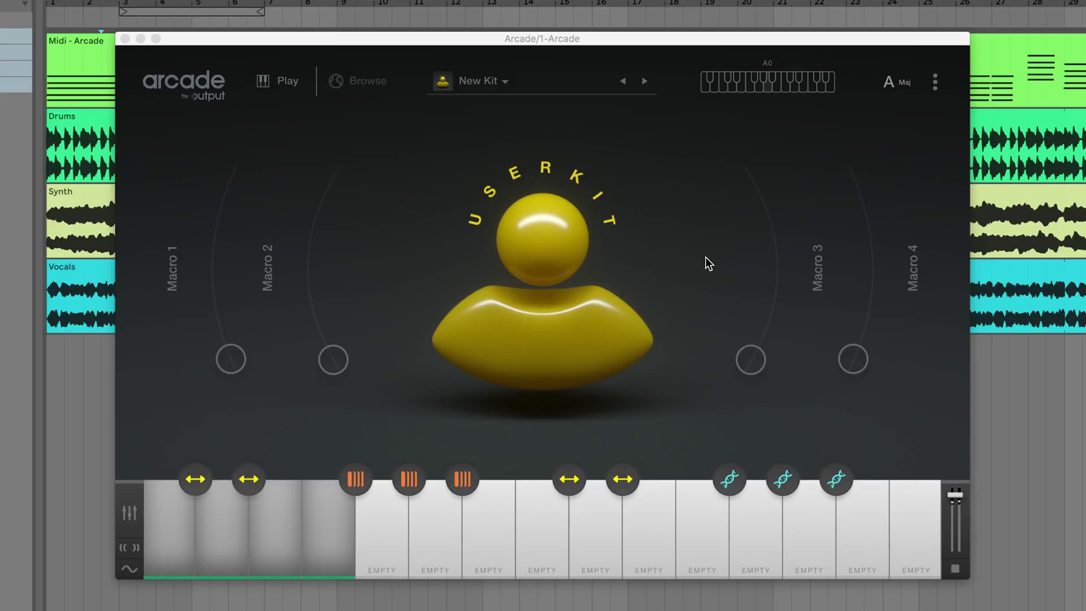
Step: Open the list of loops you added and set the BPM of all four samples to 85 in their meta info
click(544, 256)
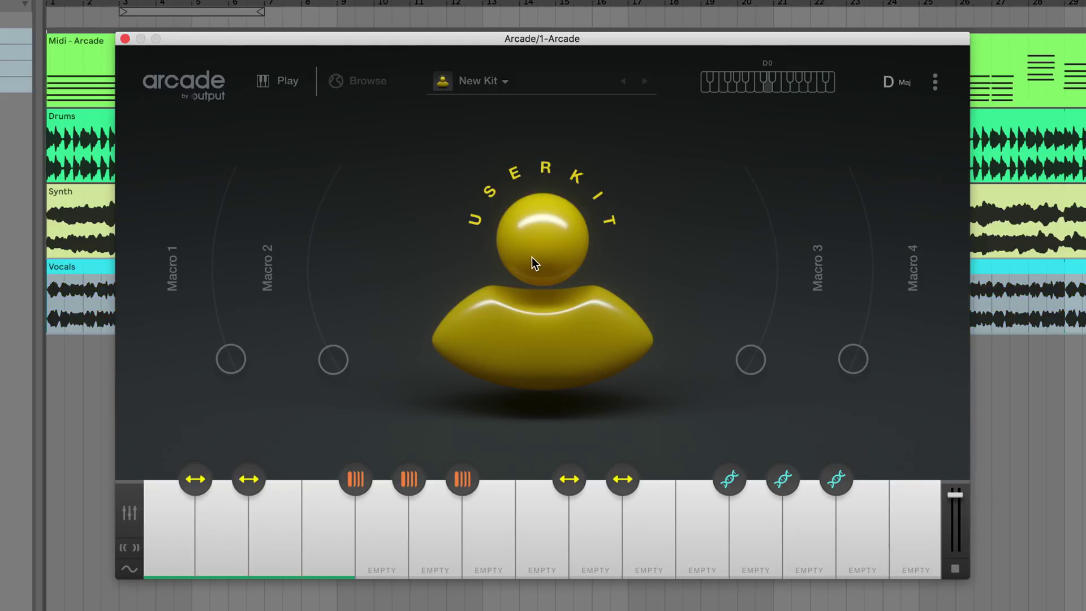
click(356, 82)
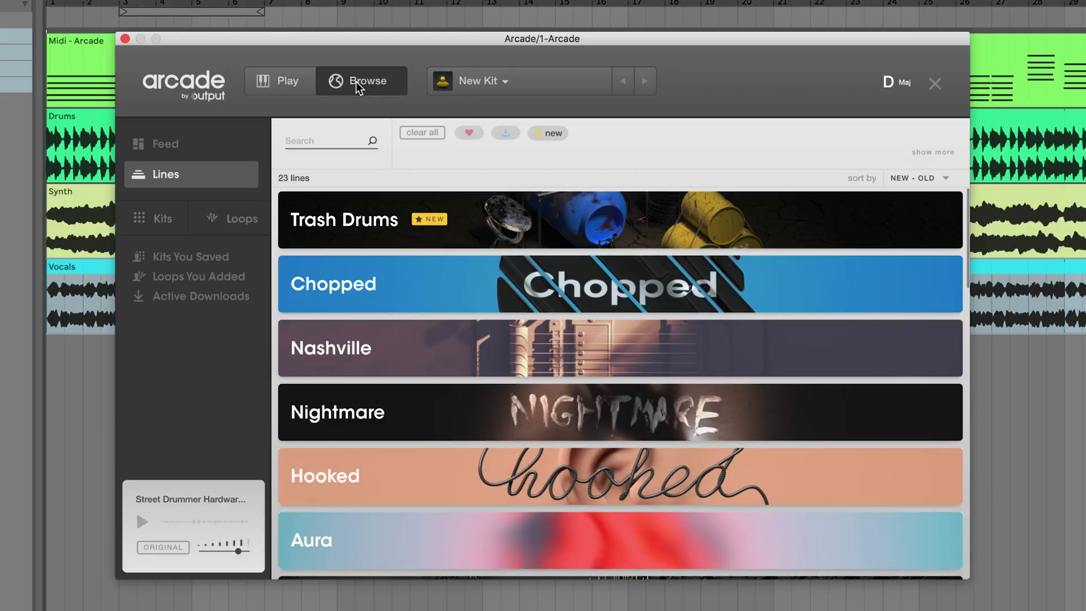
click(209, 279)
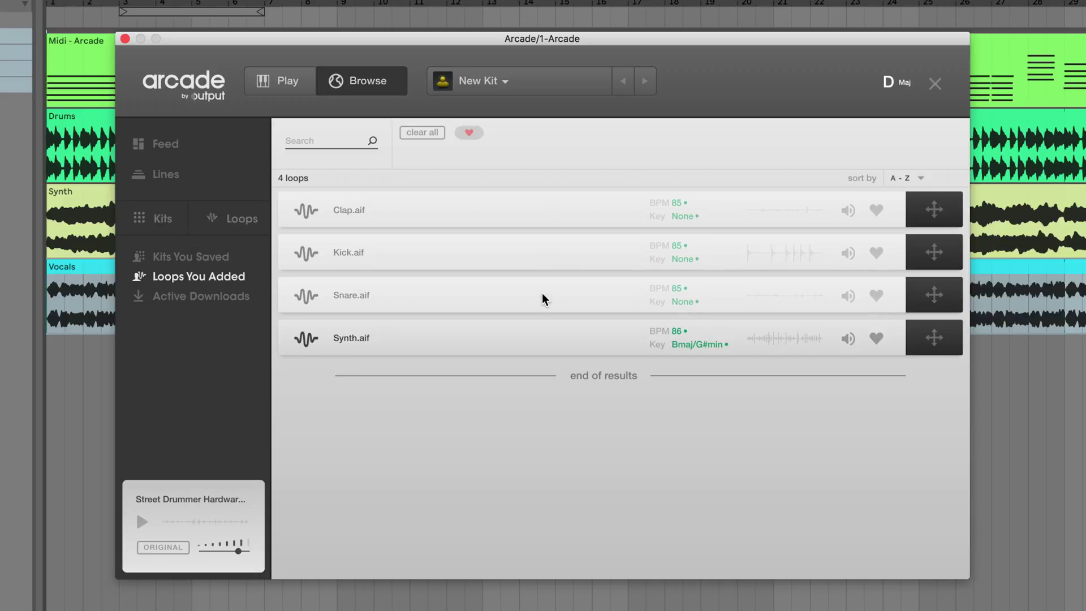
right_click(541, 330)
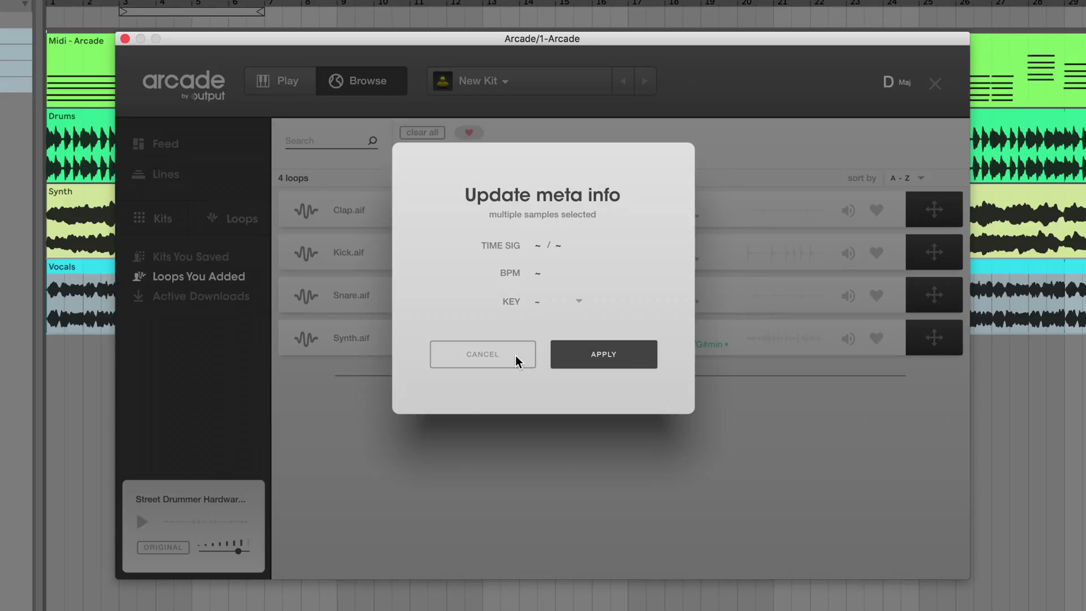
click(538, 273)
text(85)
click(579, 356)
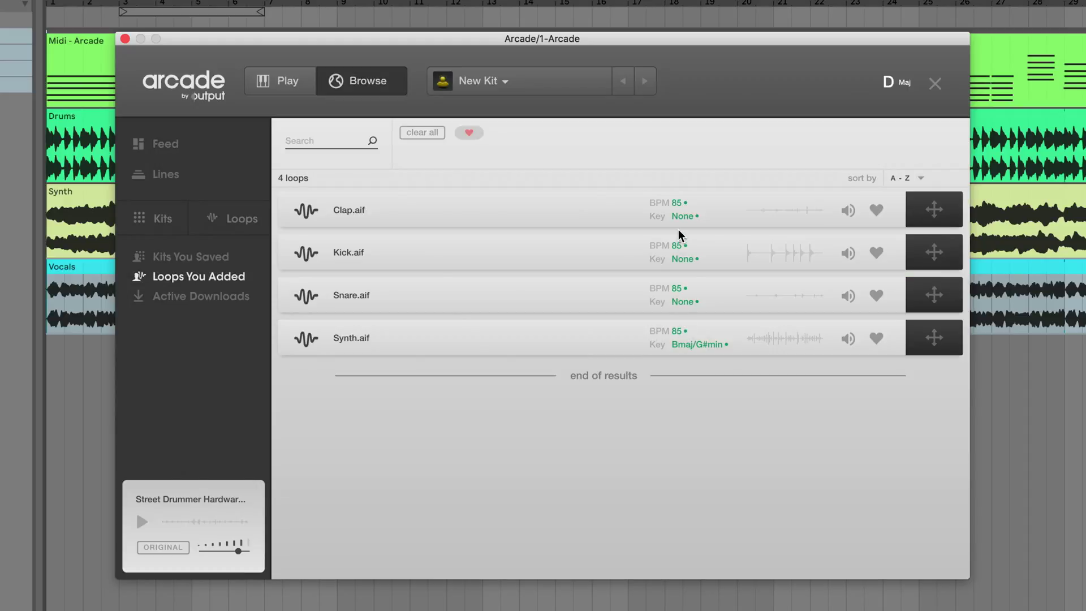
Step: Browse the full loop library and place the Street Drummer Hardware Hi Metals 18 loop on the kit's first empty key
click(243, 215)
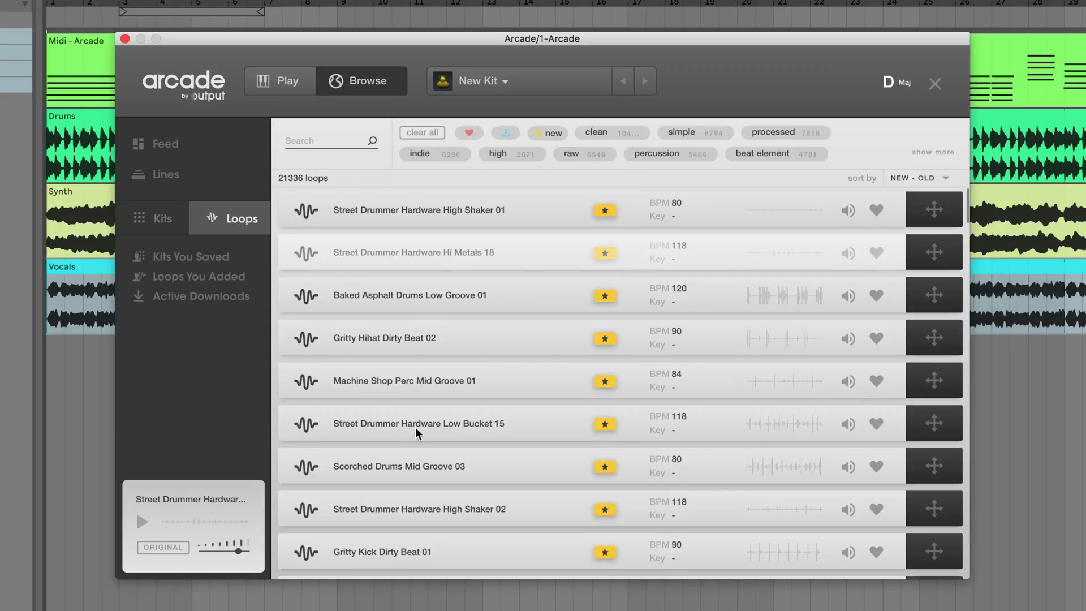
drag(935, 253, 392, 532)
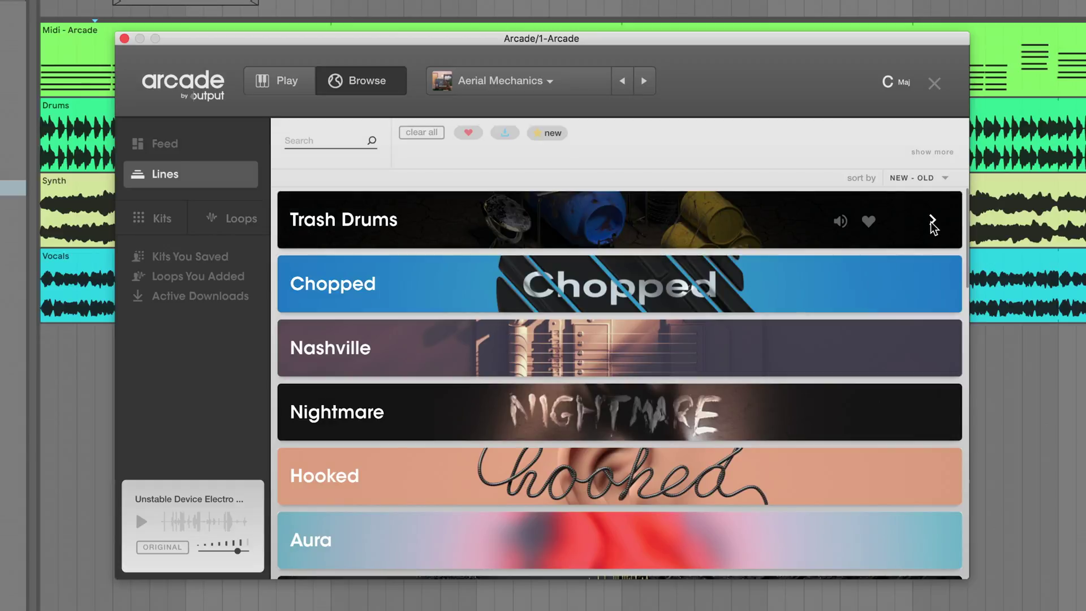
Step: Open the Trash Drums line, search its kits for "dark" and load the first kit in the results
click(933, 222)
click(338, 310)
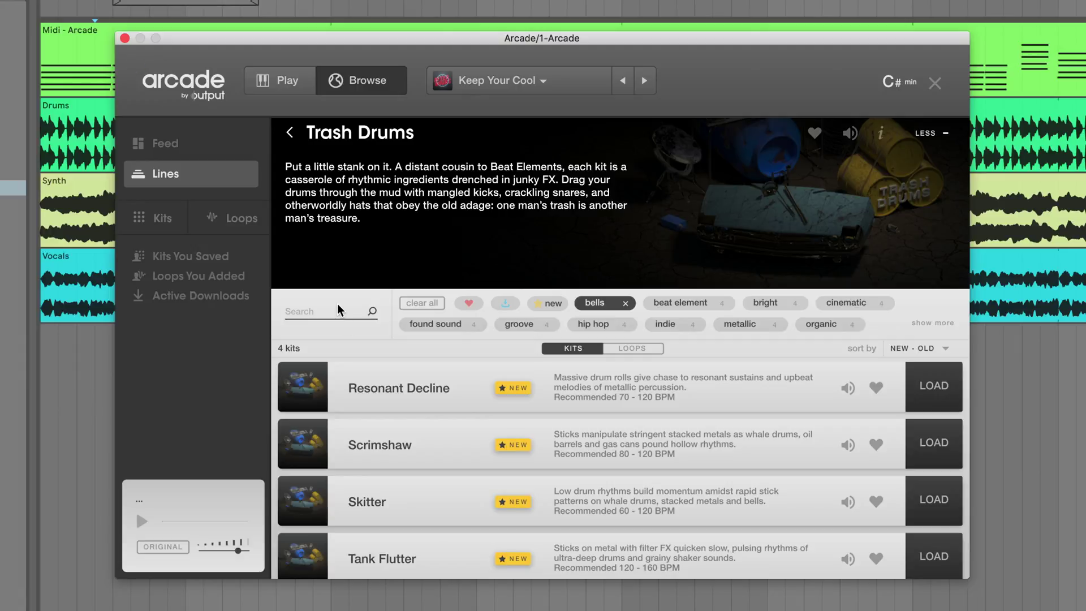
text(dark)
key(Return)
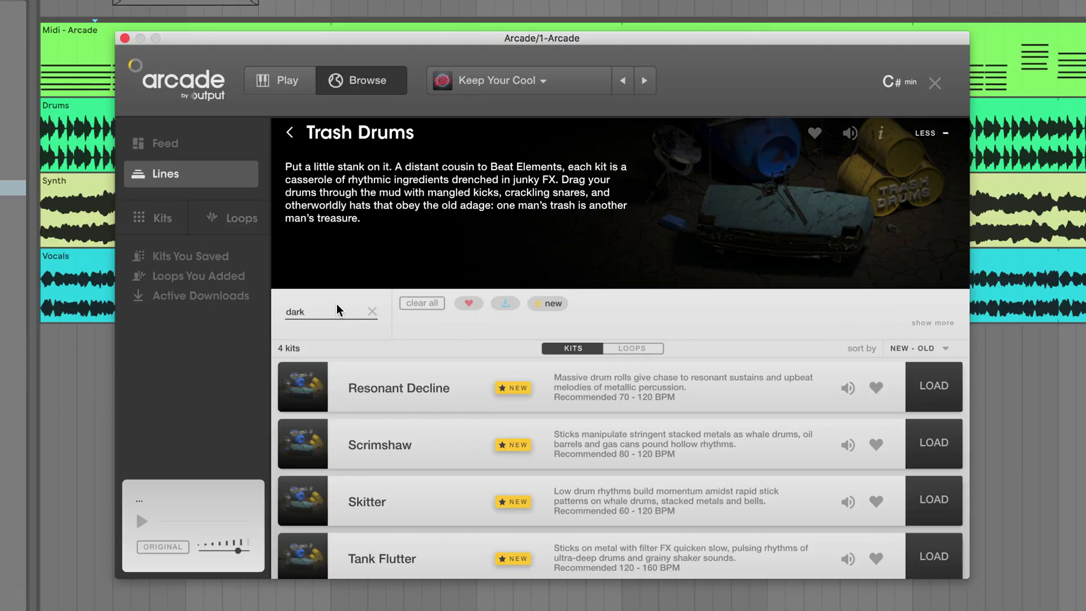
click(935, 387)
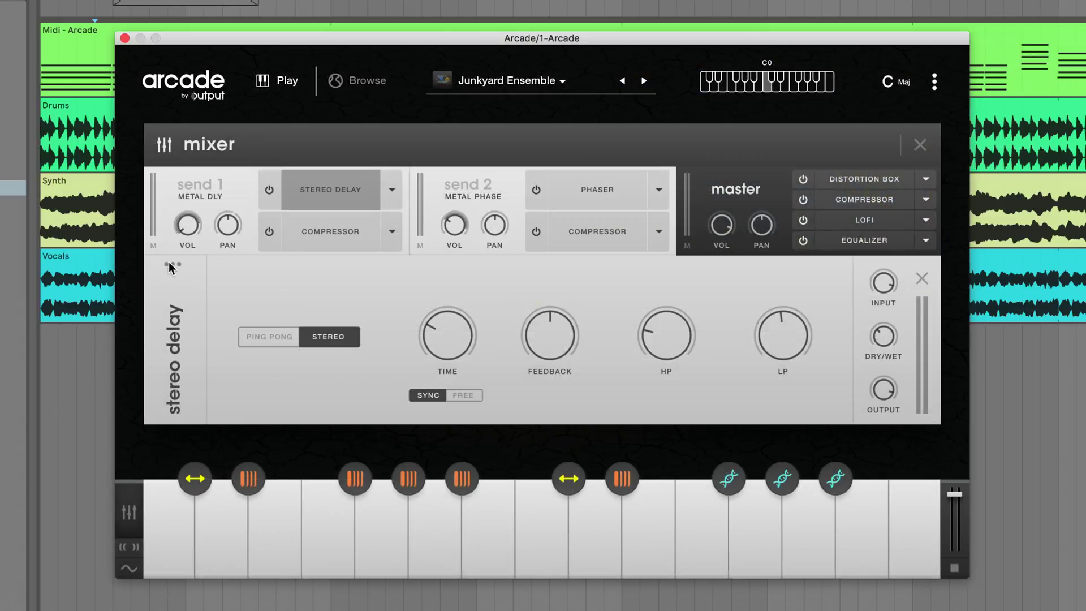
Step: Step the send 1 stereo delay forward through its presets to Springy
click(172, 264)
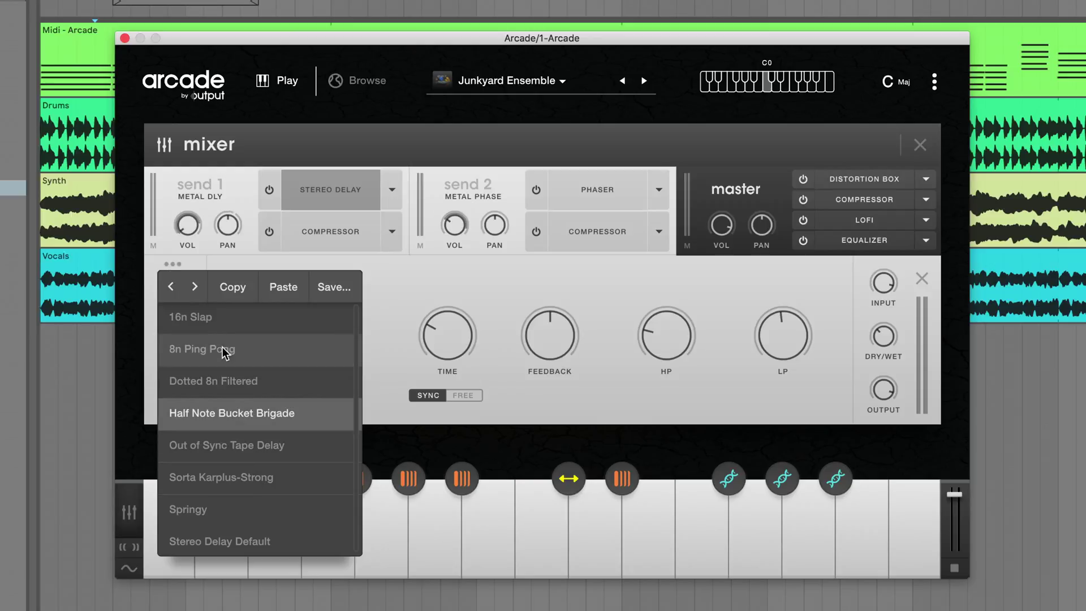
click(193, 286)
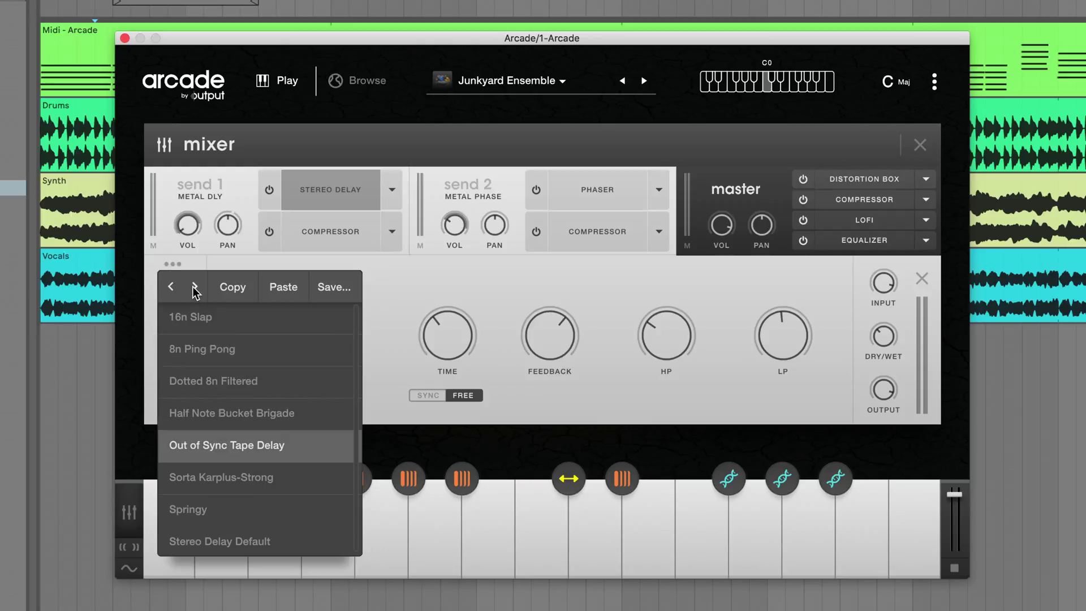
click(193, 286)
click(192, 287)
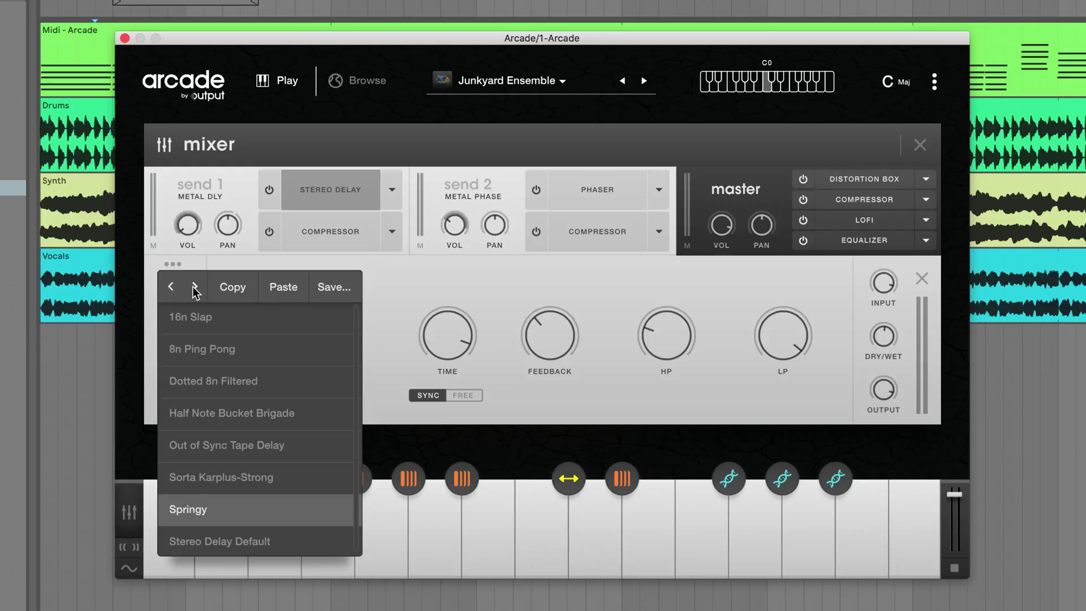